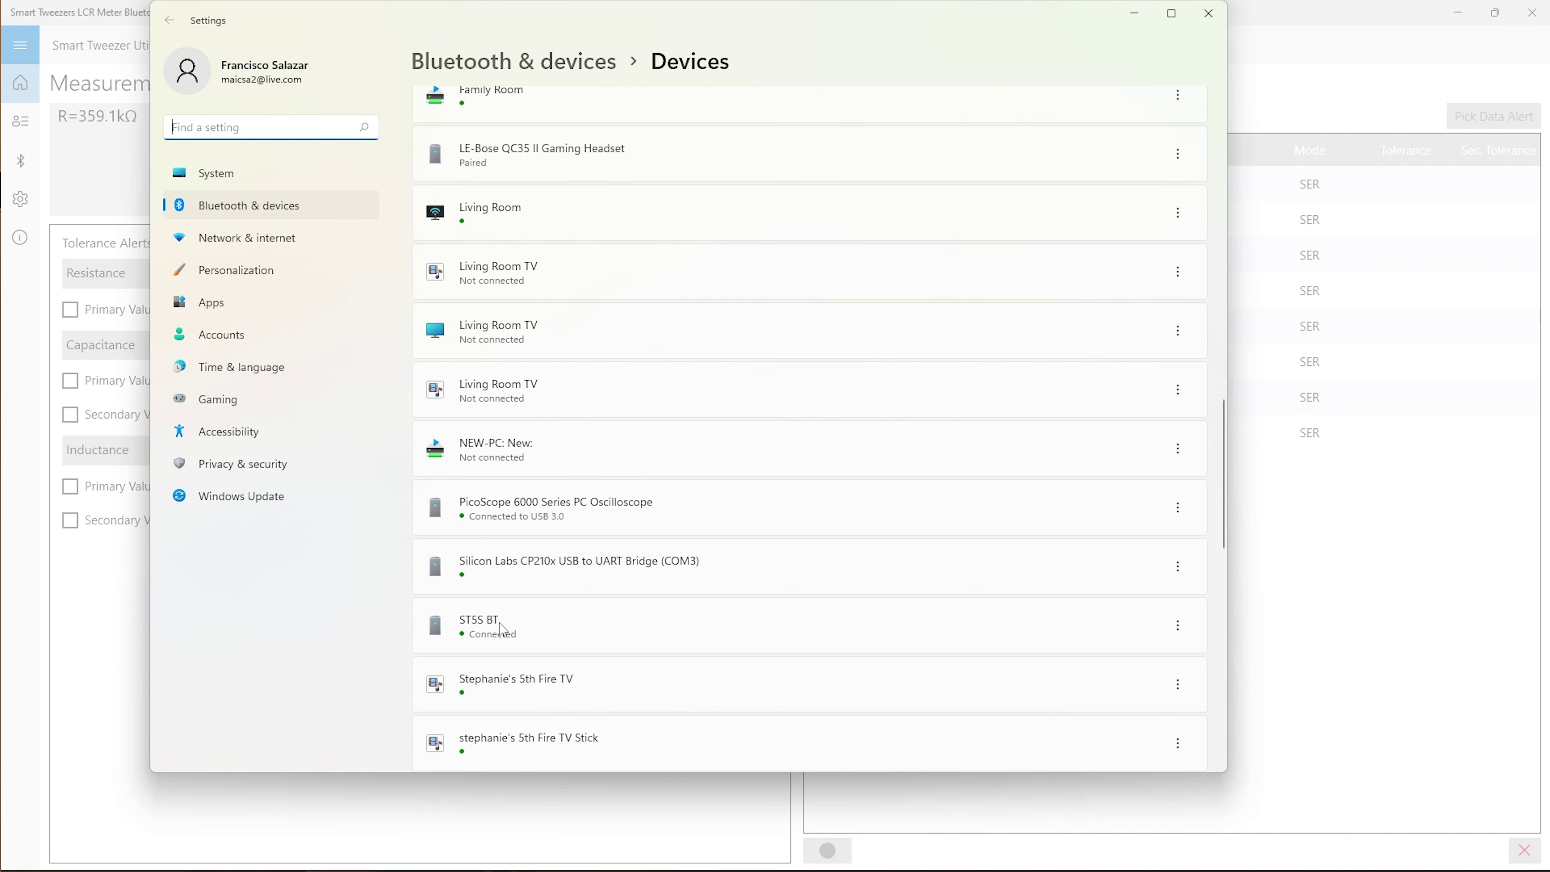
# Close the Bluetooth device settings once the ST5S BT shows as paired and connected.
pyautogui.click(1209, 13)
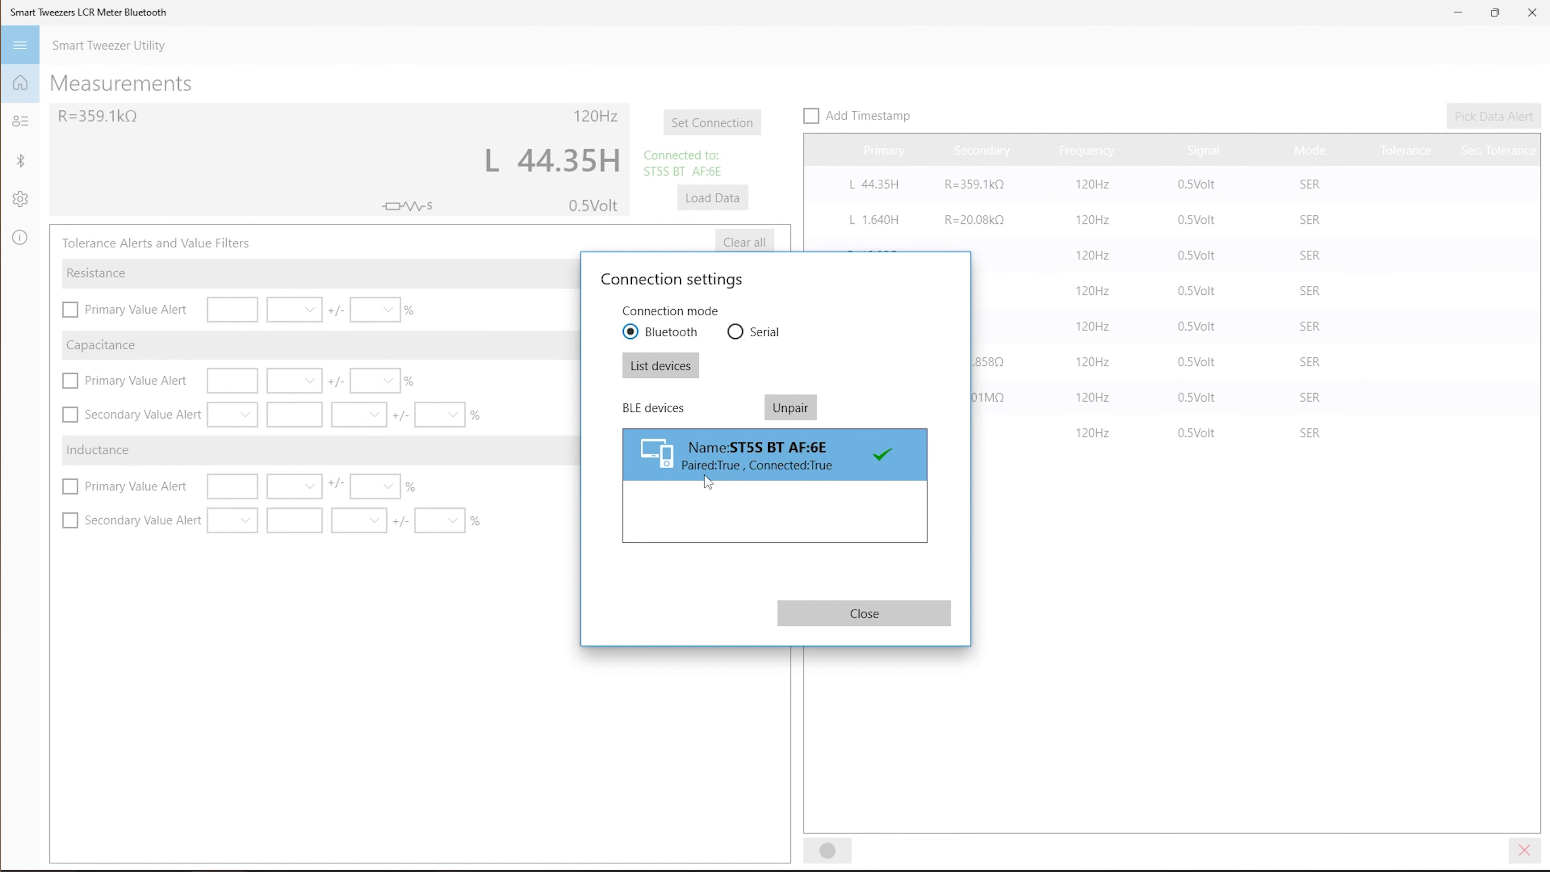
pyautogui.click(880, 621)
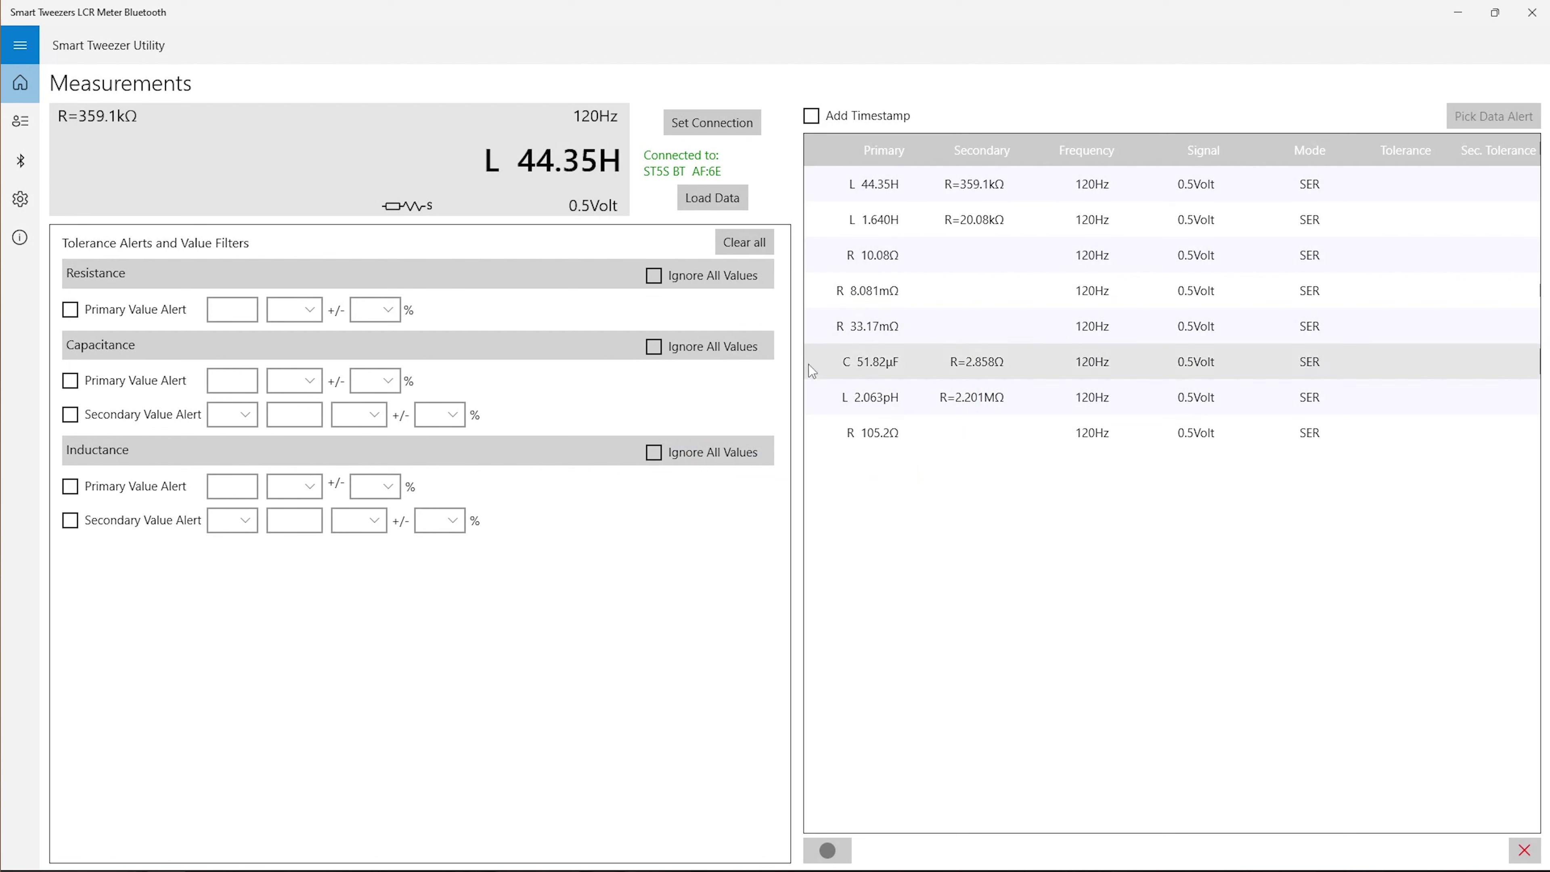
pyautogui.click(699, 193)
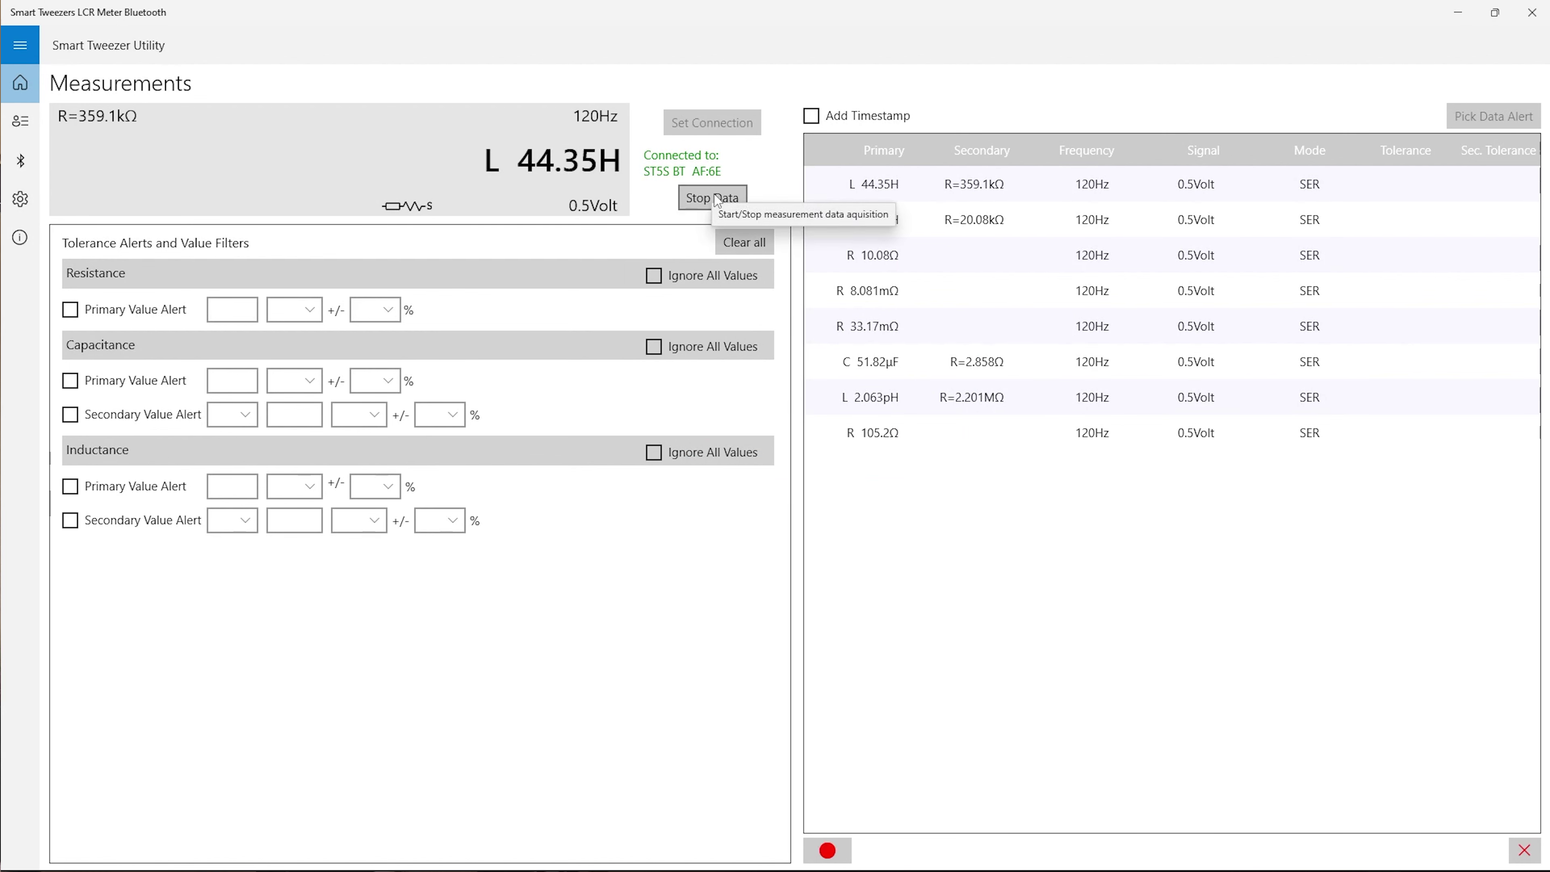
pyautogui.click(715, 197)
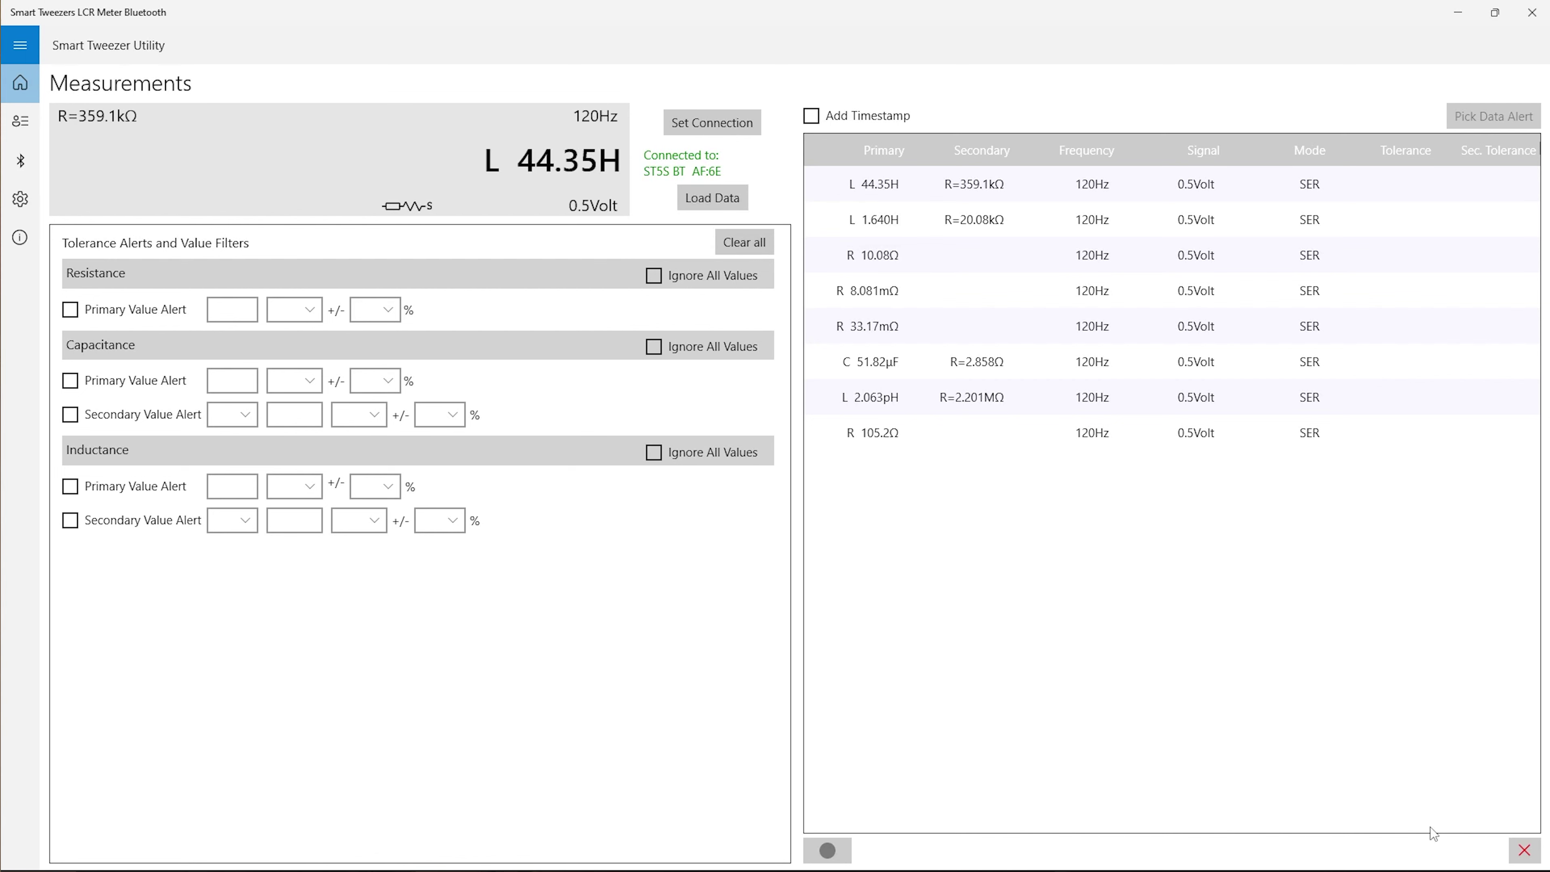
# Clear all readings from the measurement history table with Clear History.
pyautogui.click(1529, 851)
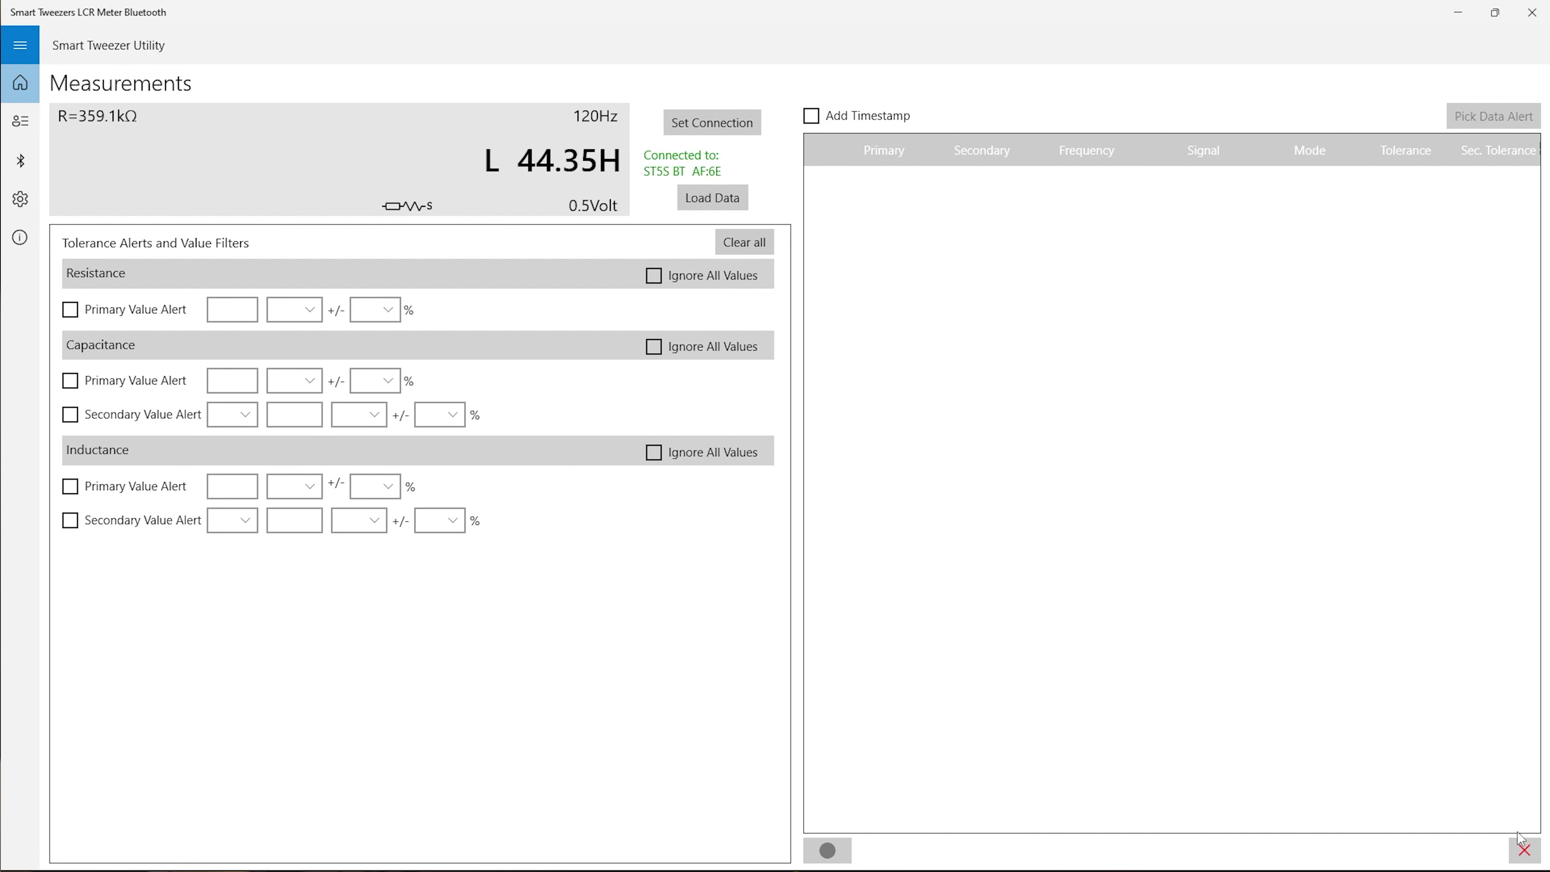
pyautogui.moveTo(842, 868)
pyautogui.moveTo(591, 868)
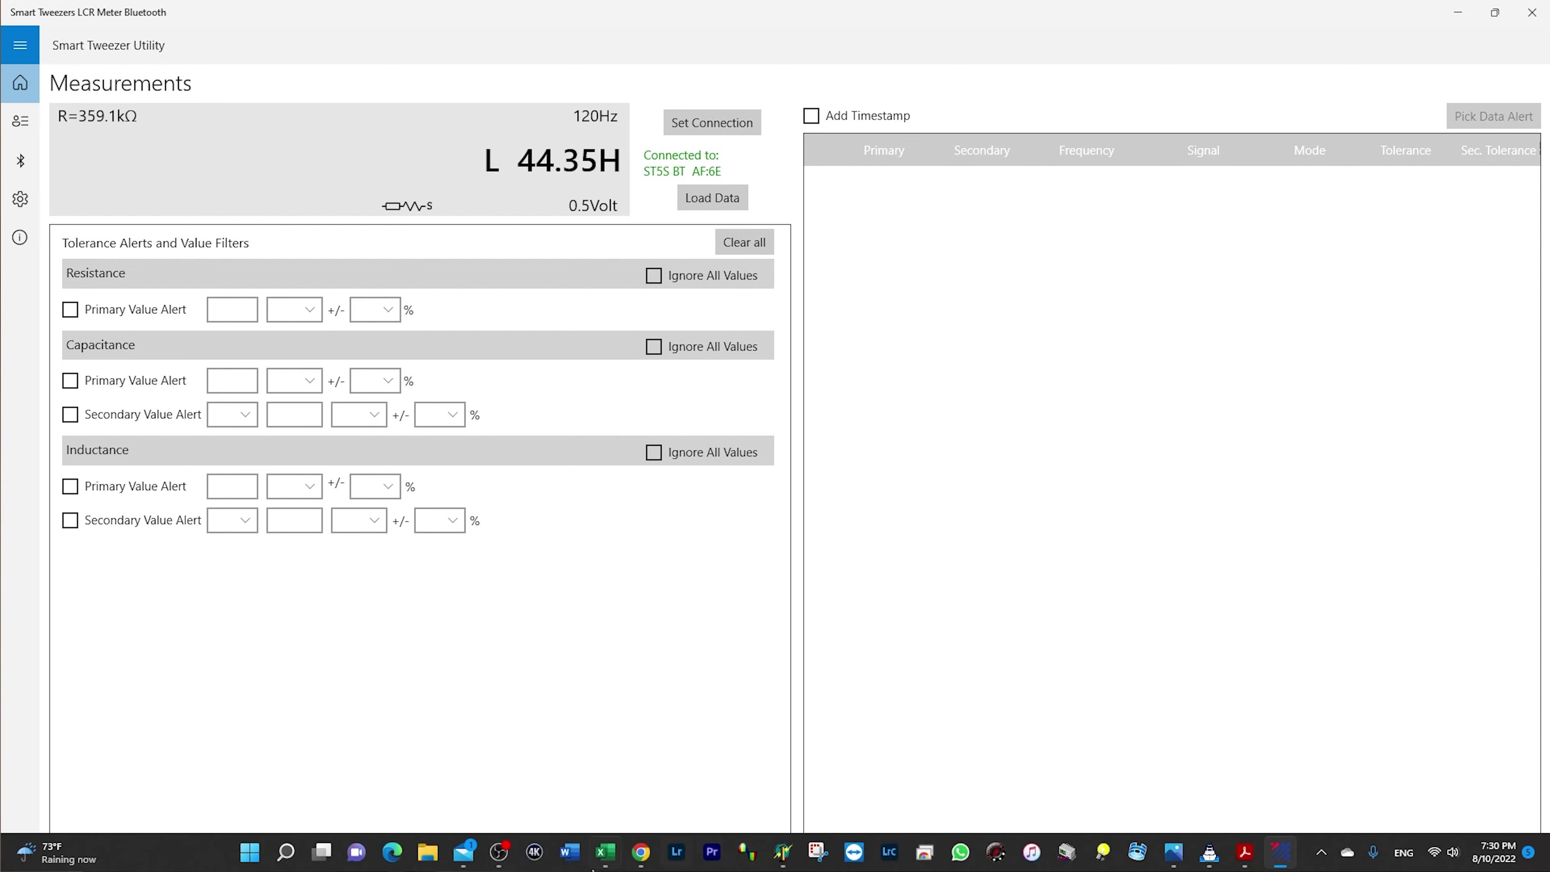
pyautogui.click(641, 852)
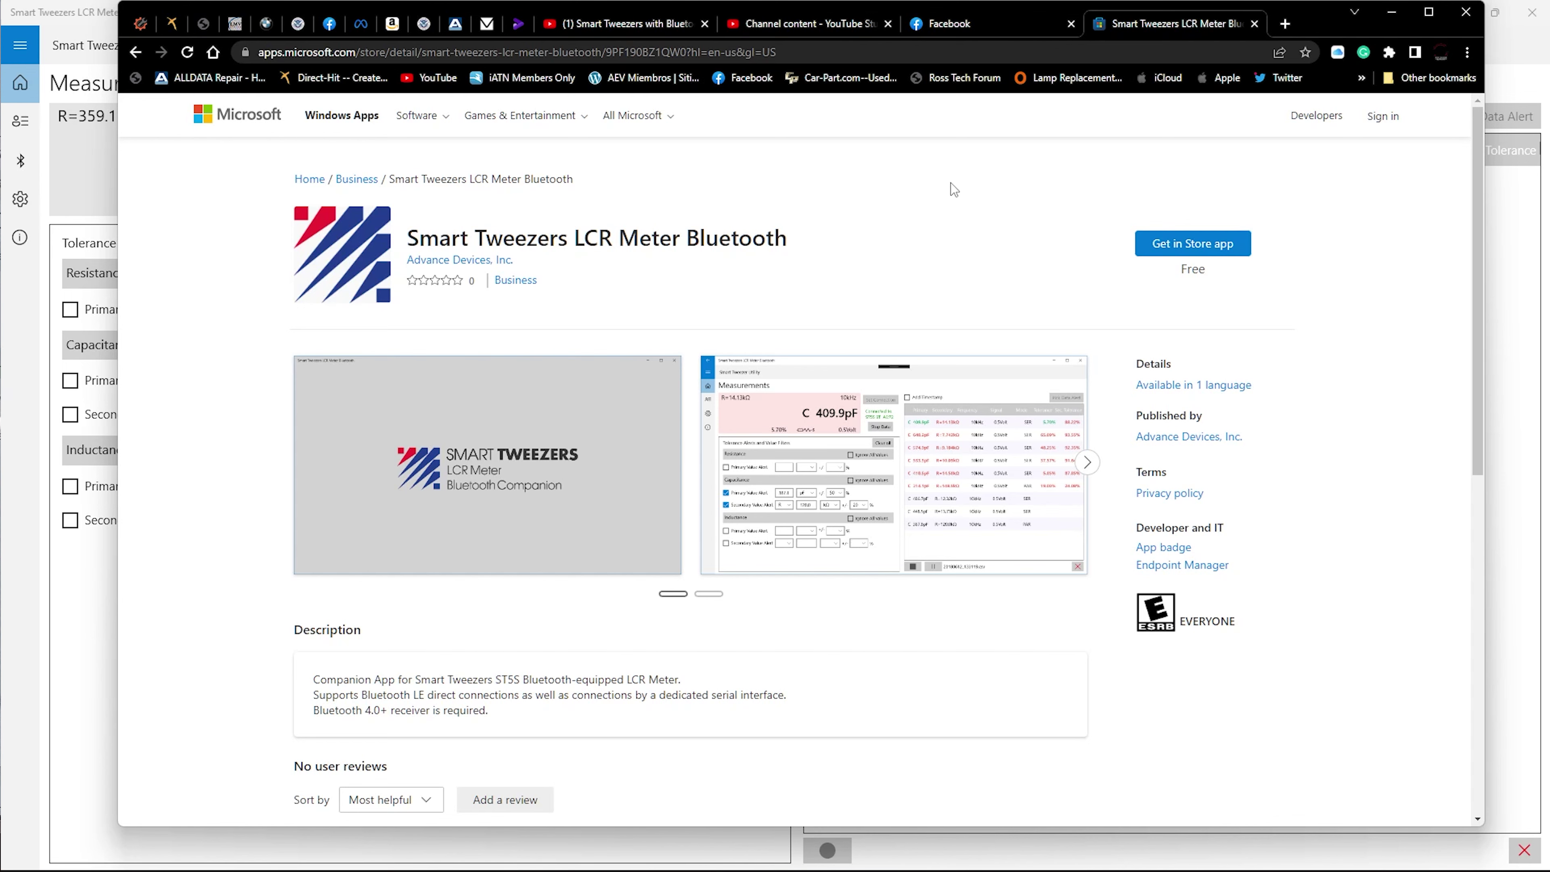
# Go back from the Microsoft Store app listing to the Smart Tweezers manuals page.
pyautogui.click(135, 53)
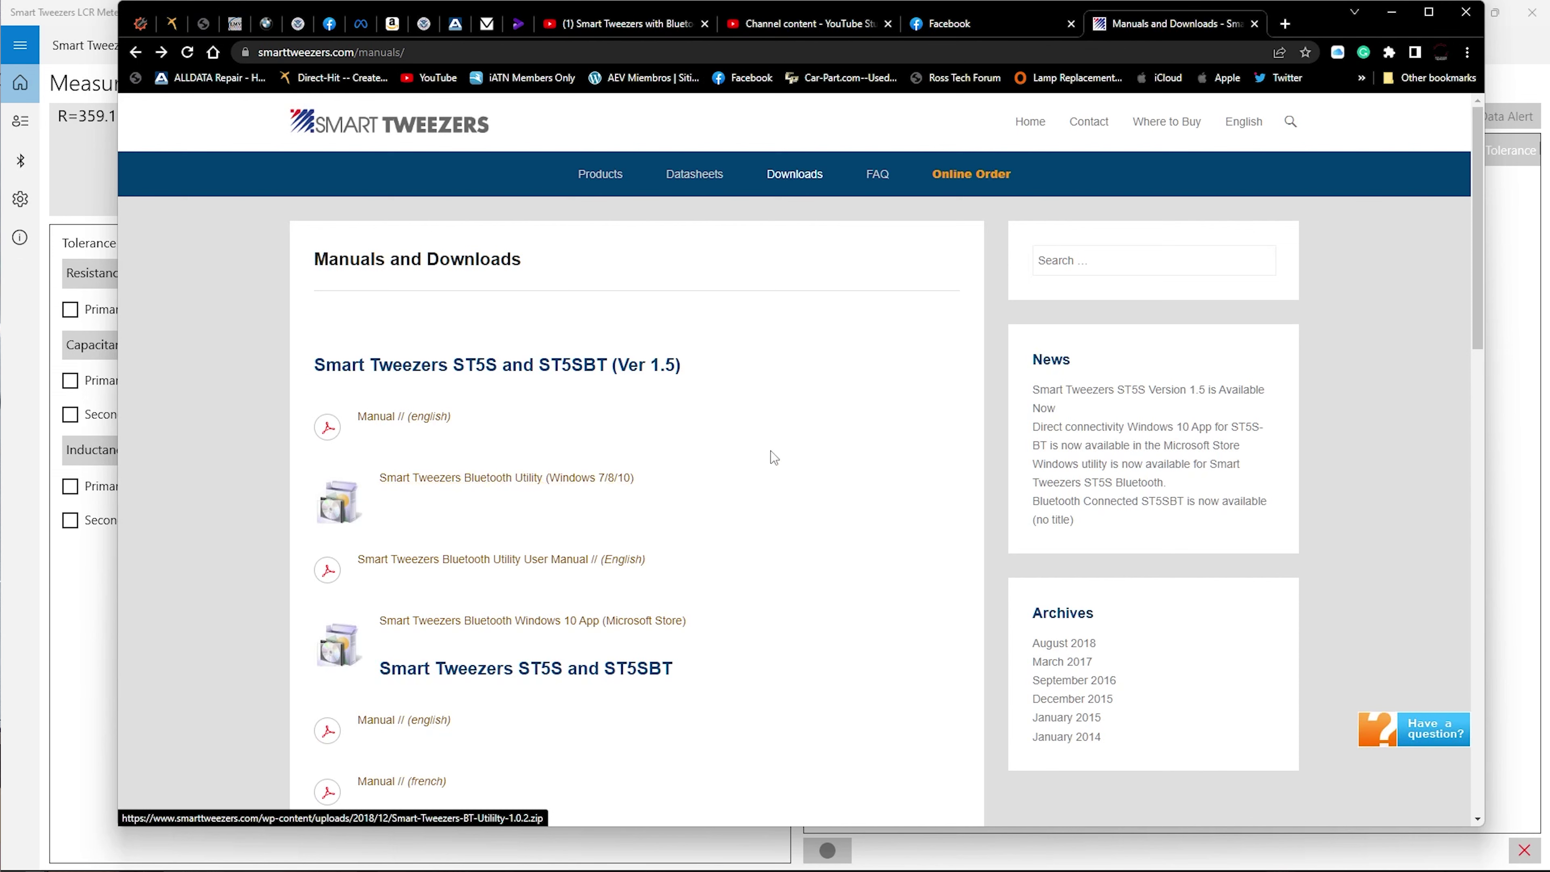
# Switch to the YouTube video 'Smart Tweezers with Bluetooth - Tutorial'.
pyautogui.moveTo(896, 861)
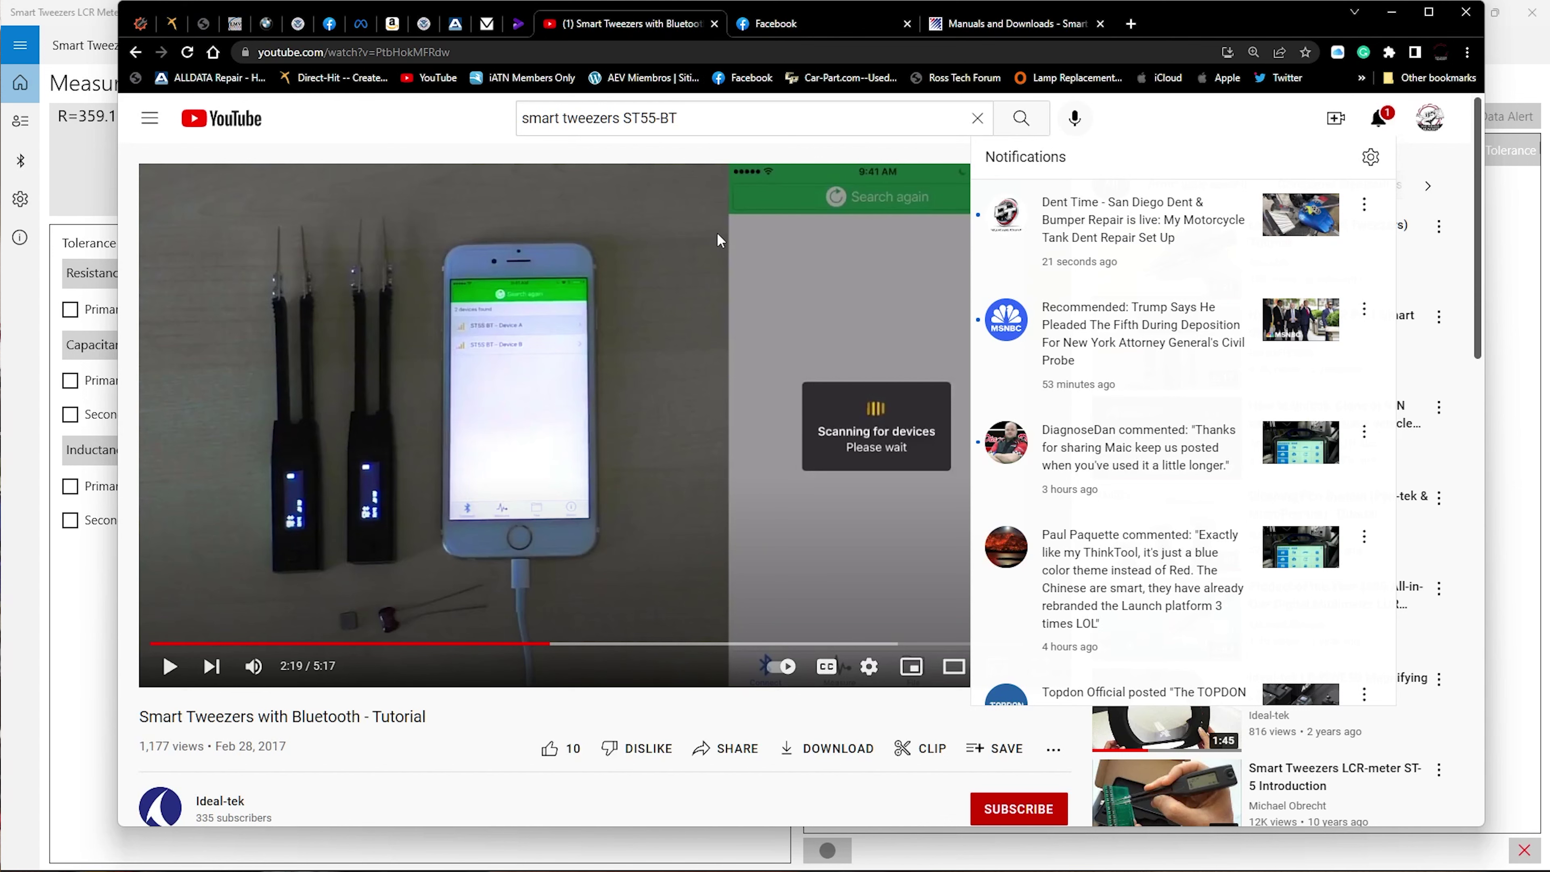
# Open a new Chrome tab and start entering the Digi-Key address.
pyautogui.hotkey('ctrl', 't')
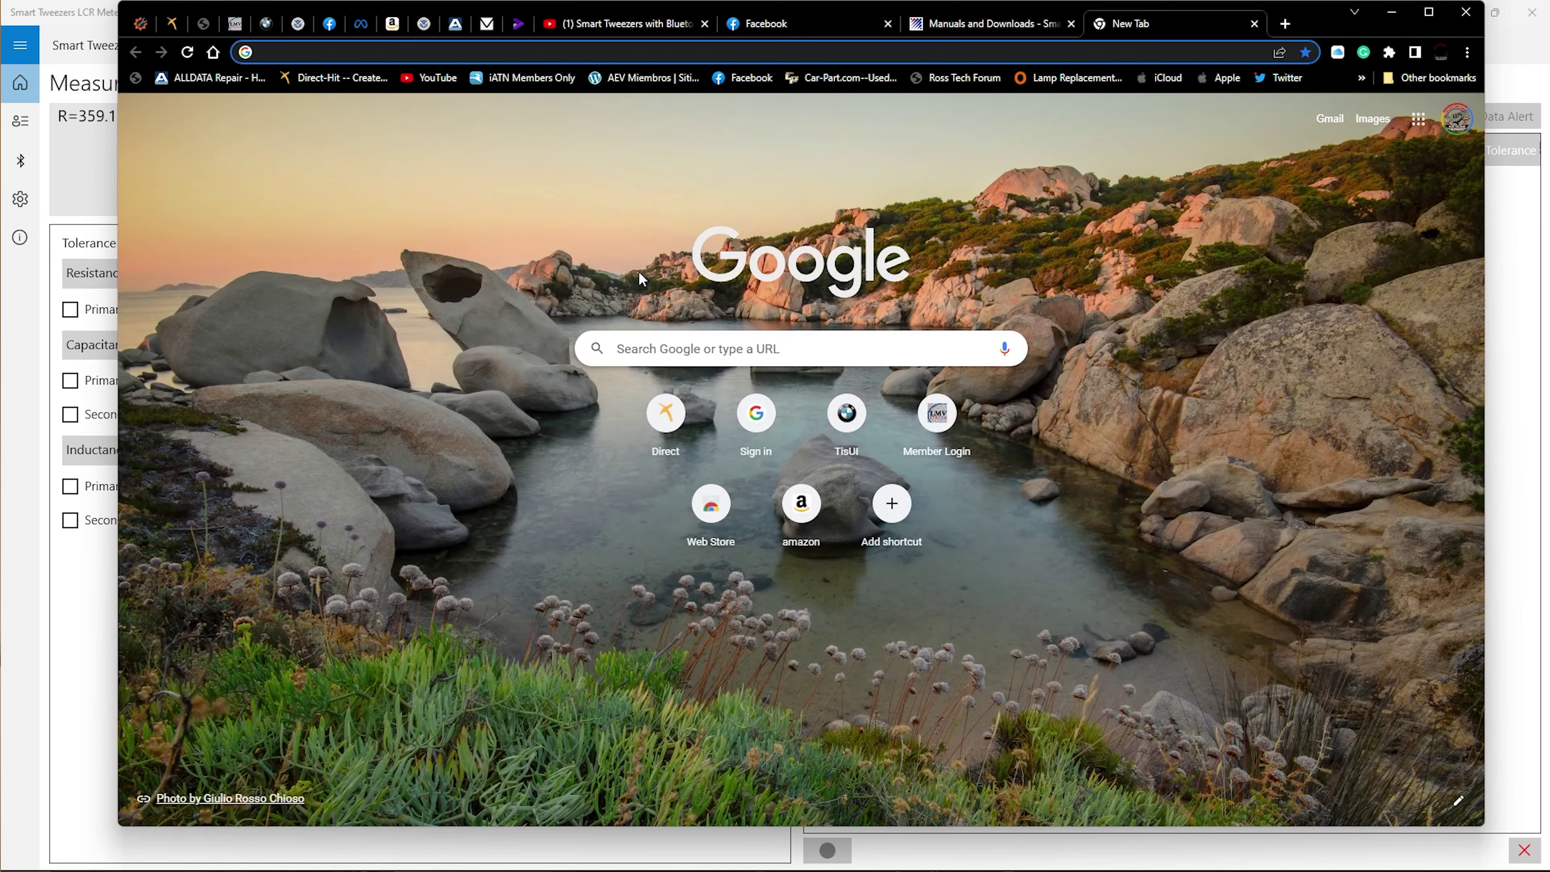
pyautogui.click(780, 53)
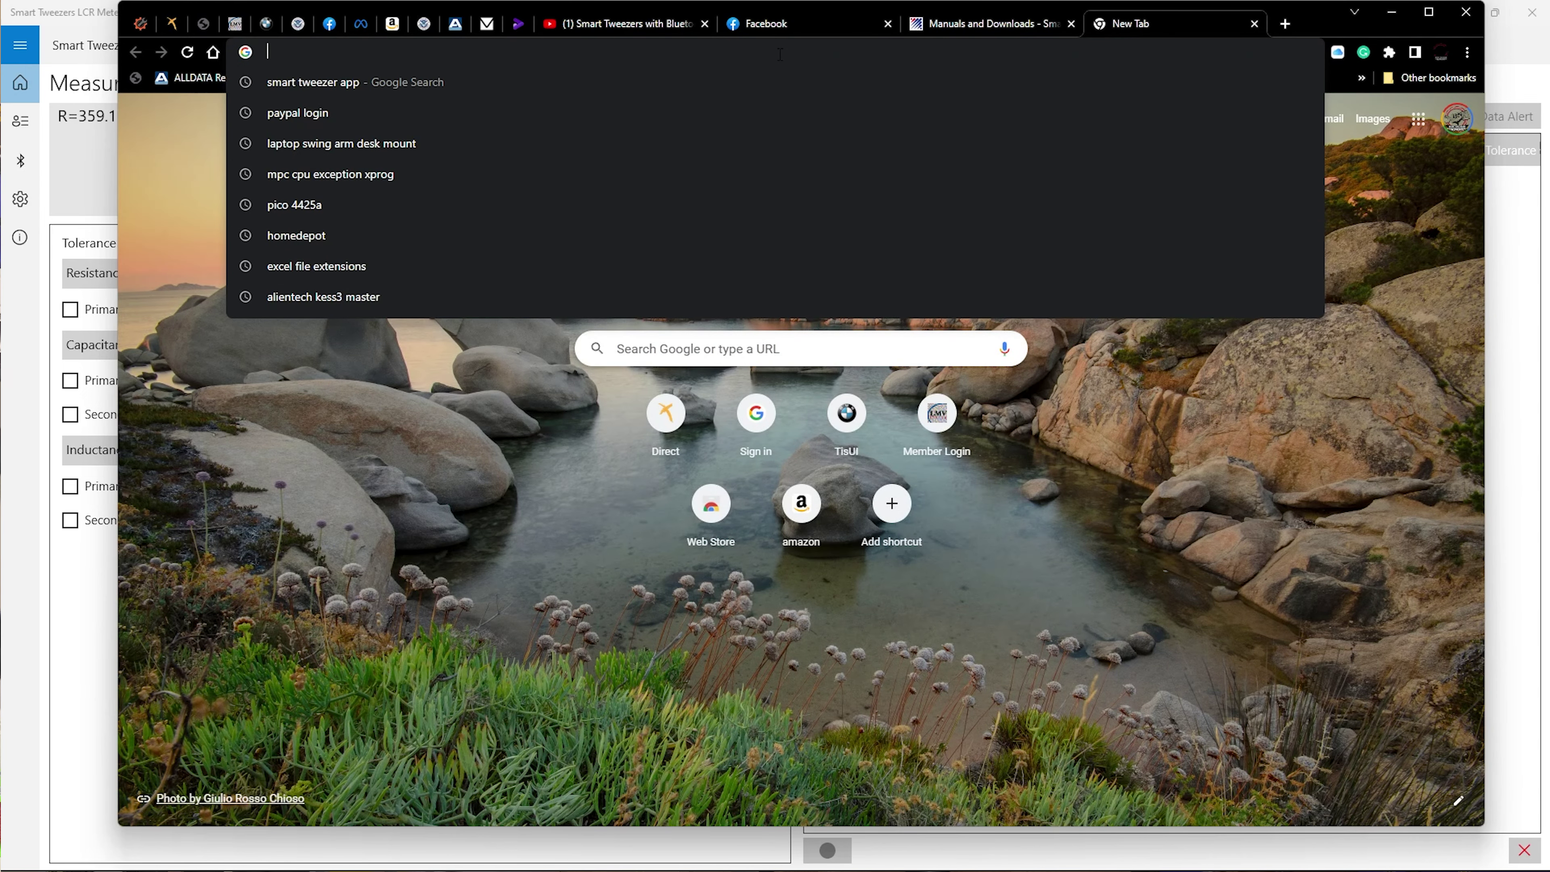
pyautogui.write('dru')
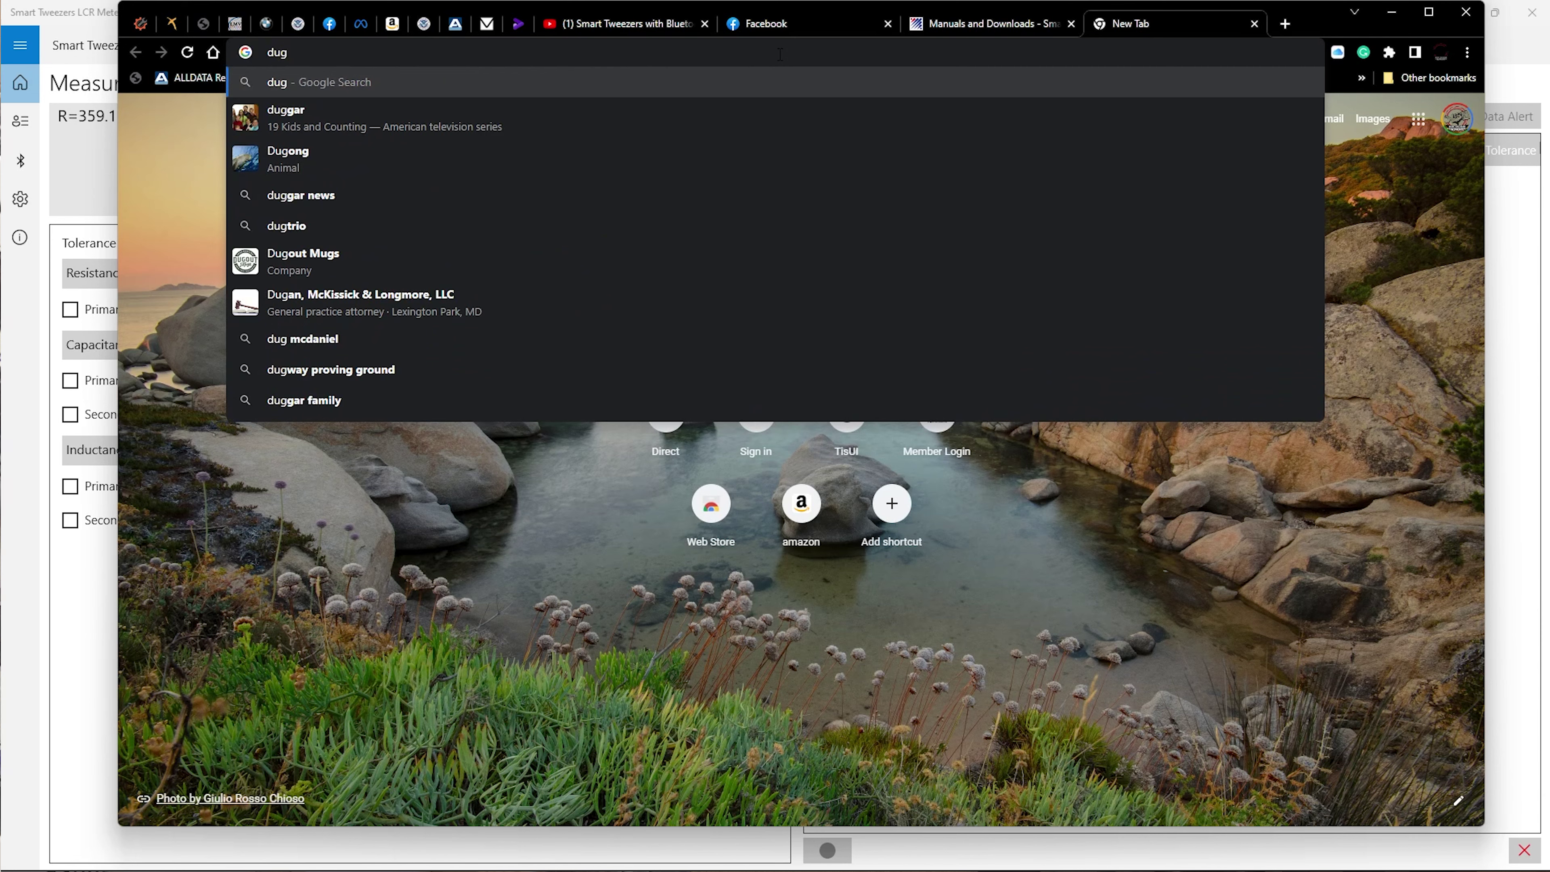
pyautogui.press('BackSpace')
pyautogui.press('BackSpace')
pyautogui.write('igi')
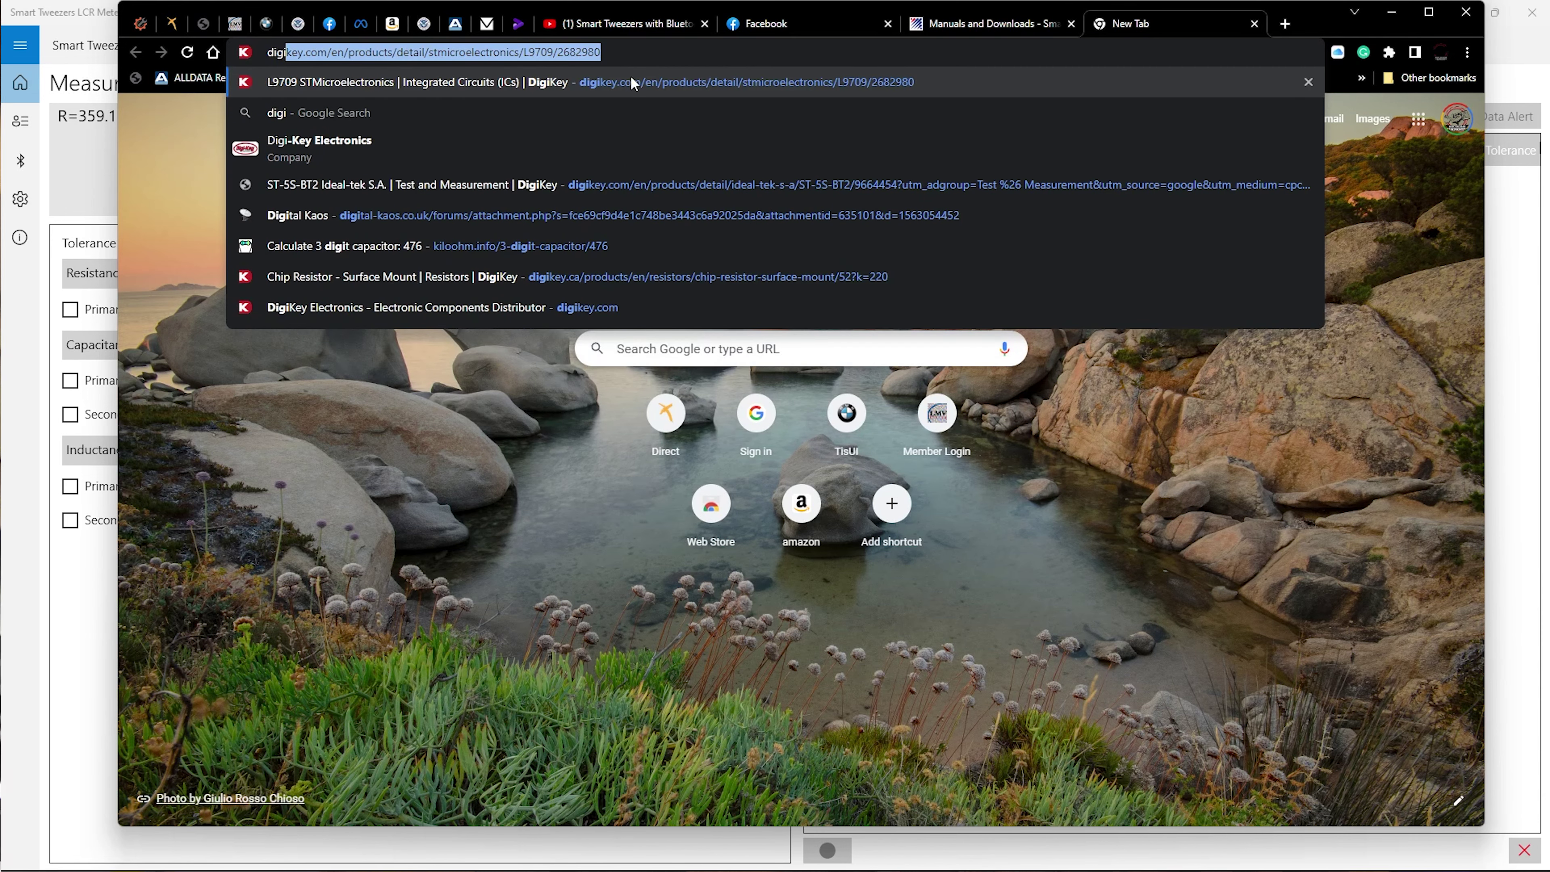
# Go to Digi-Key and search for 'smart tweezer', bringing up 19 results.
pyautogui.click(350, 145)
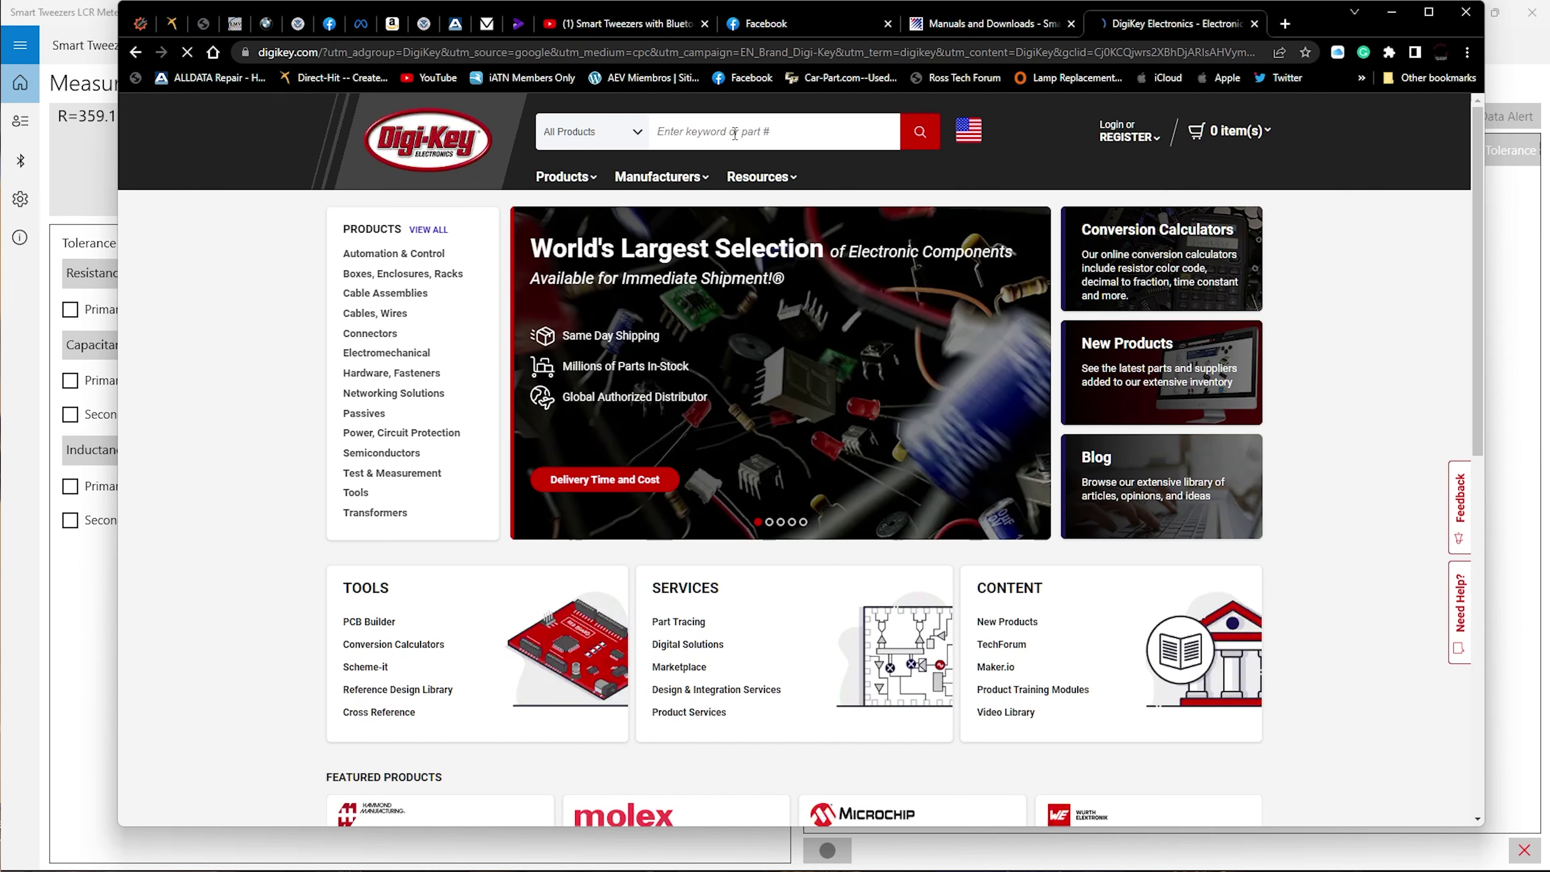
pyautogui.write('sm')
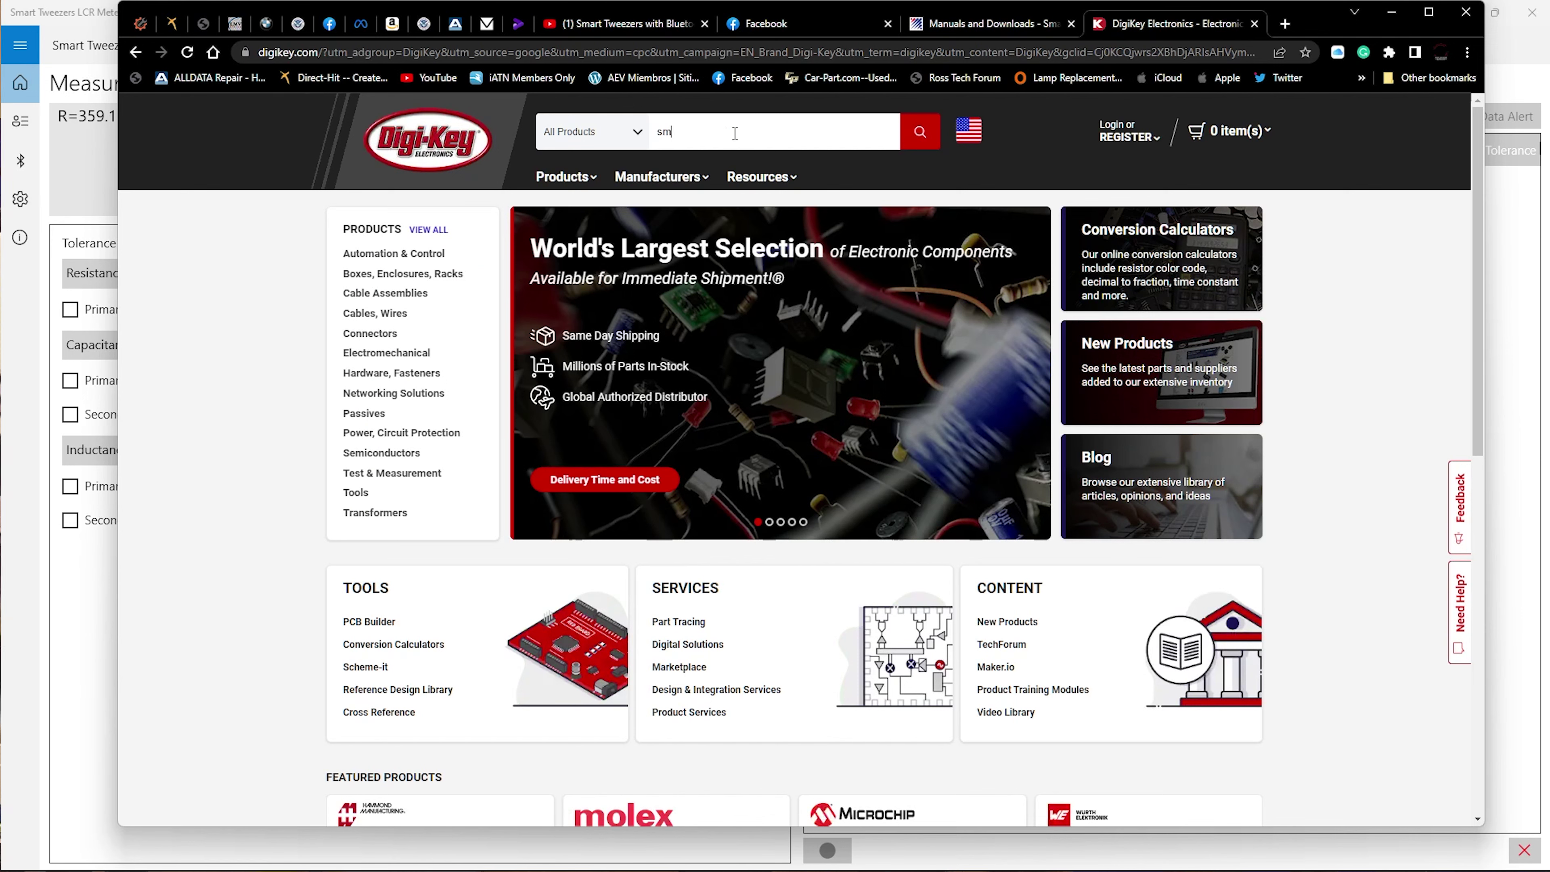
pyautogui.write('art tweezw')
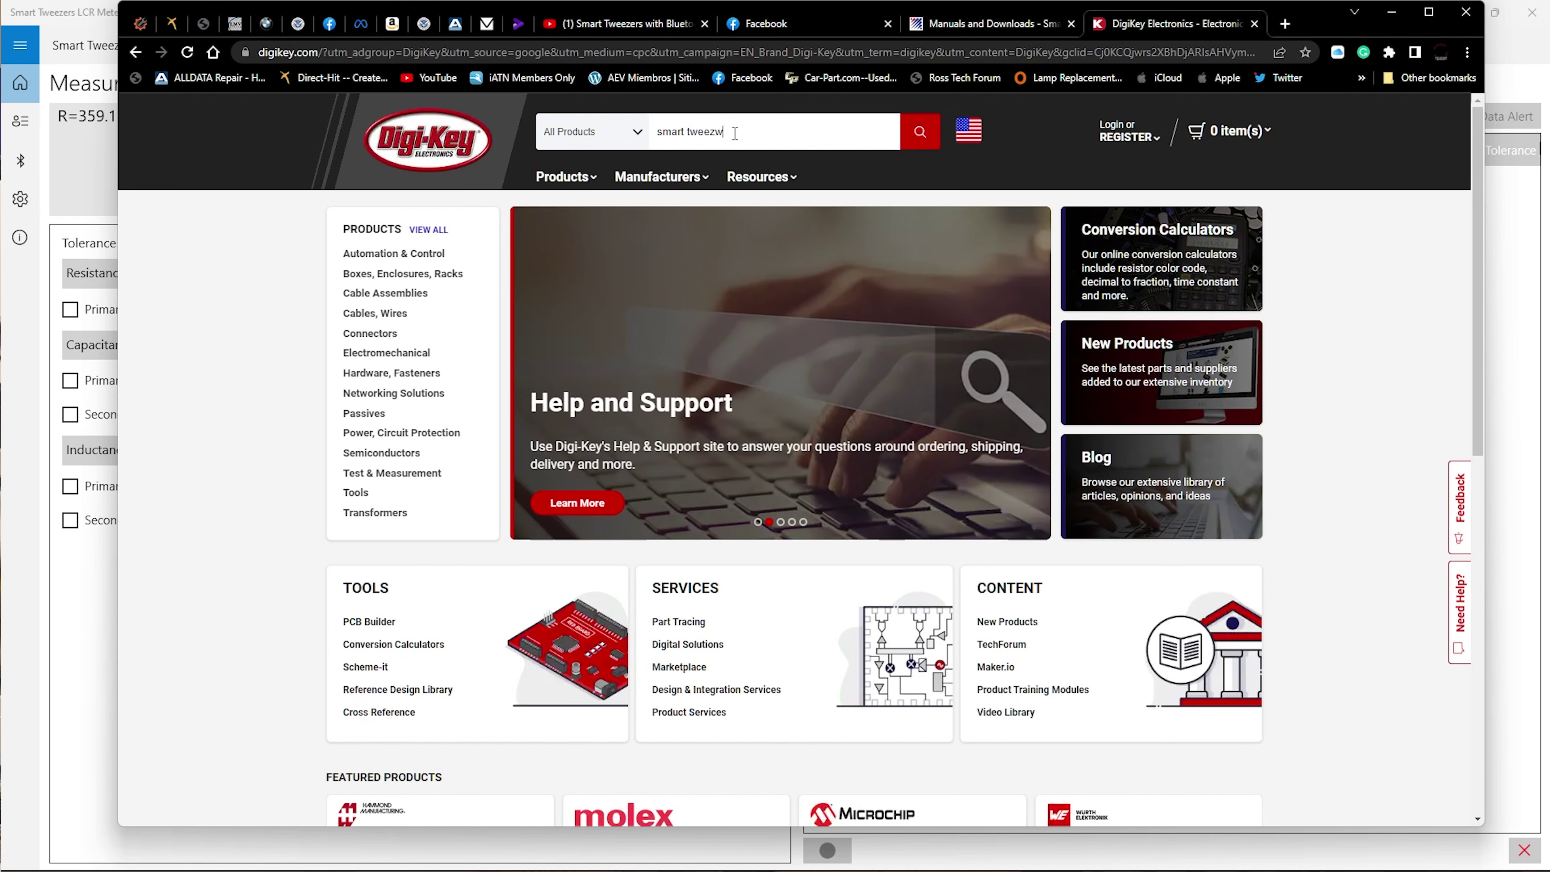
pyautogui.press('BackSpace')
pyautogui.write('er')
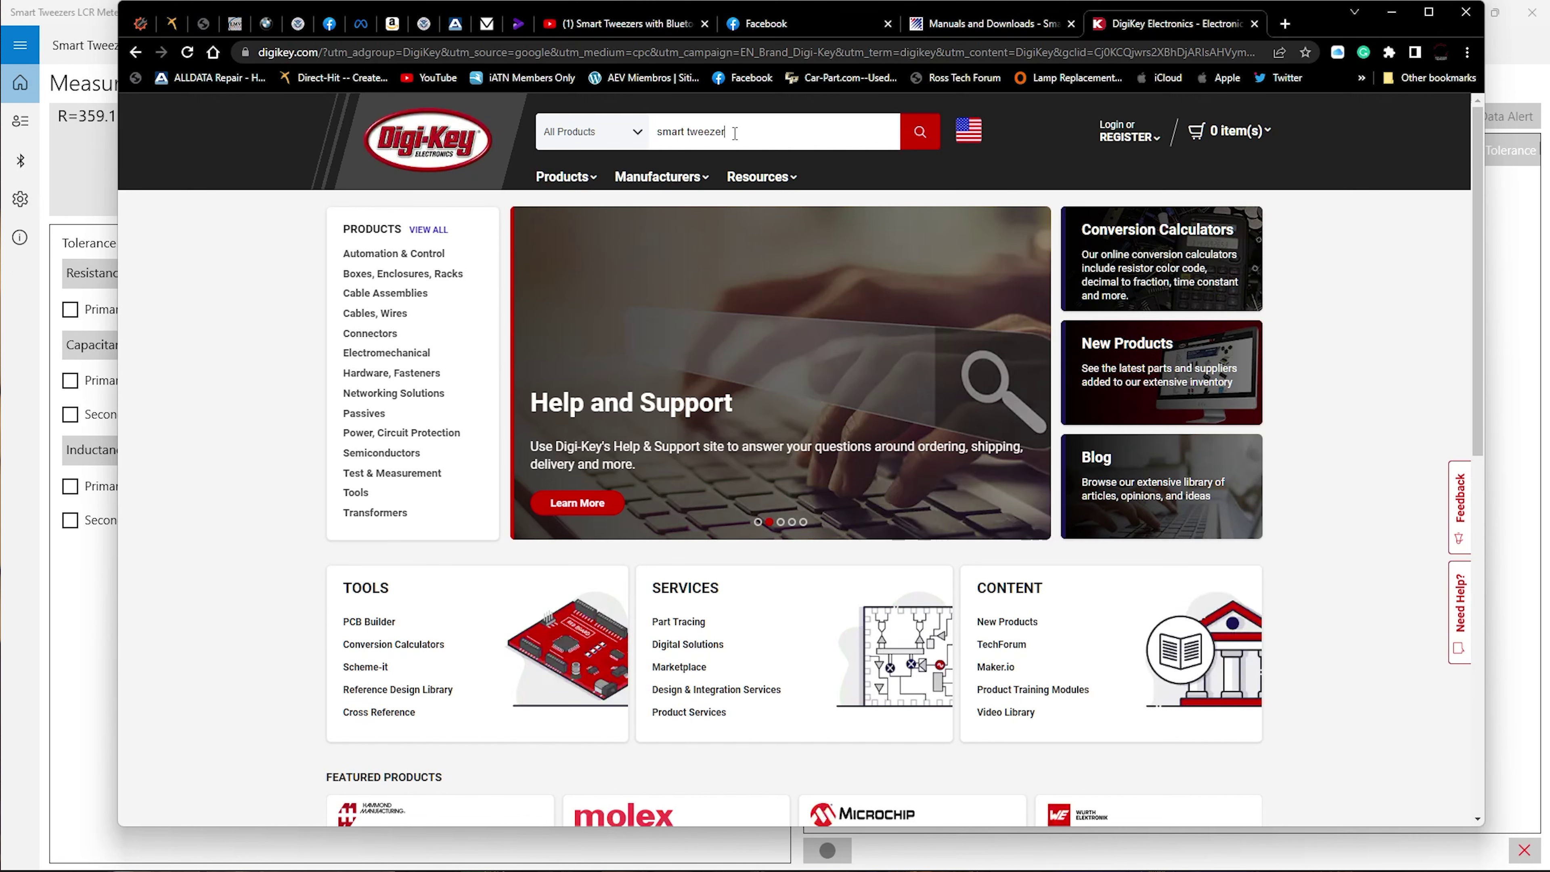
pyautogui.press('Return')
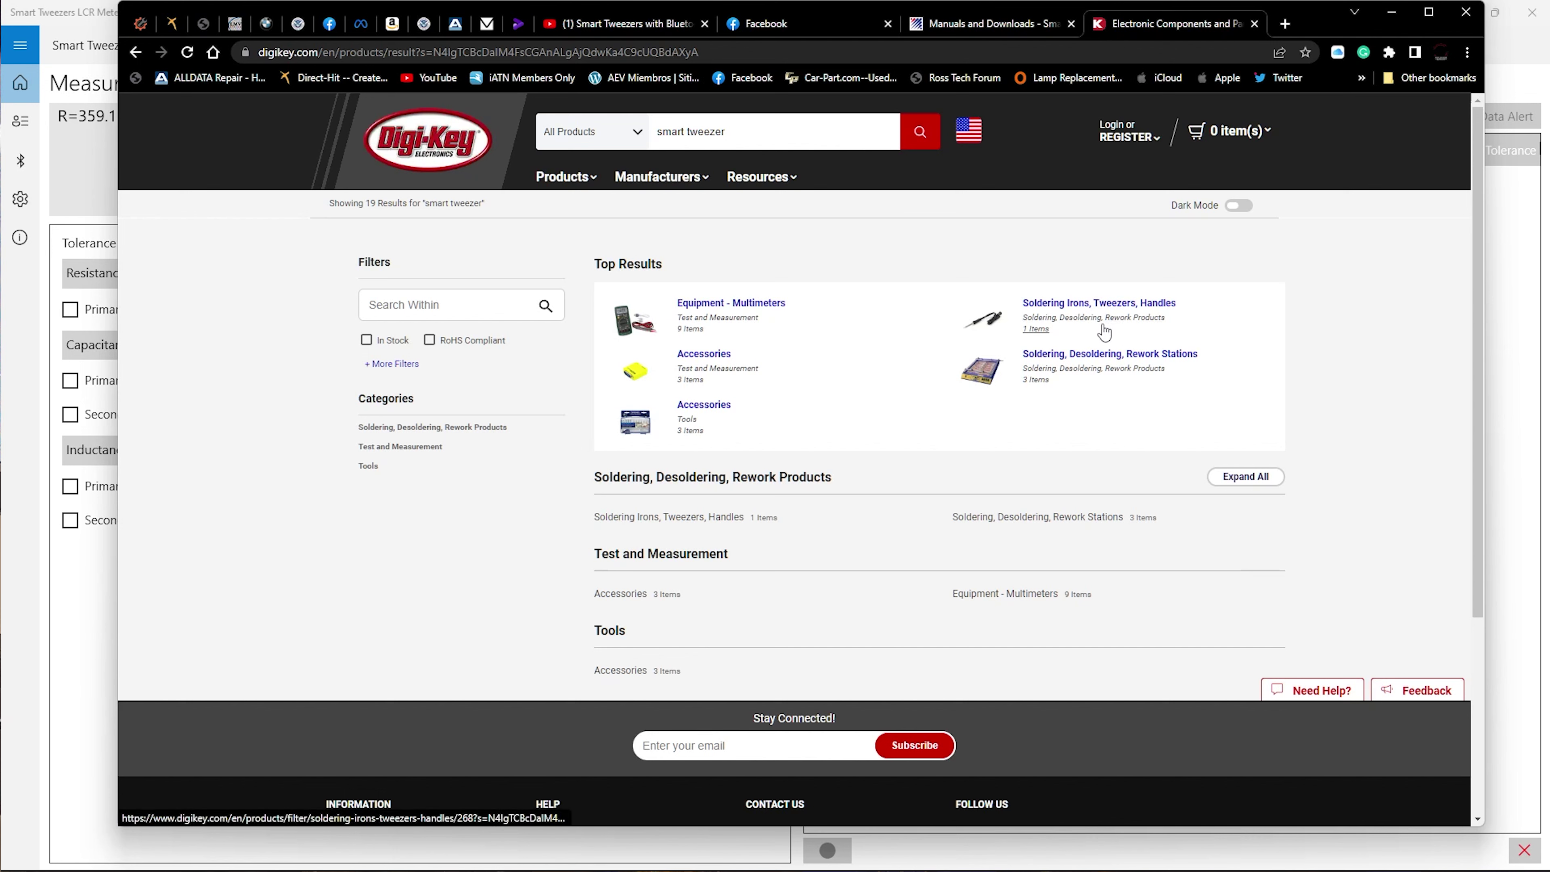
pyautogui.click(782, 310)
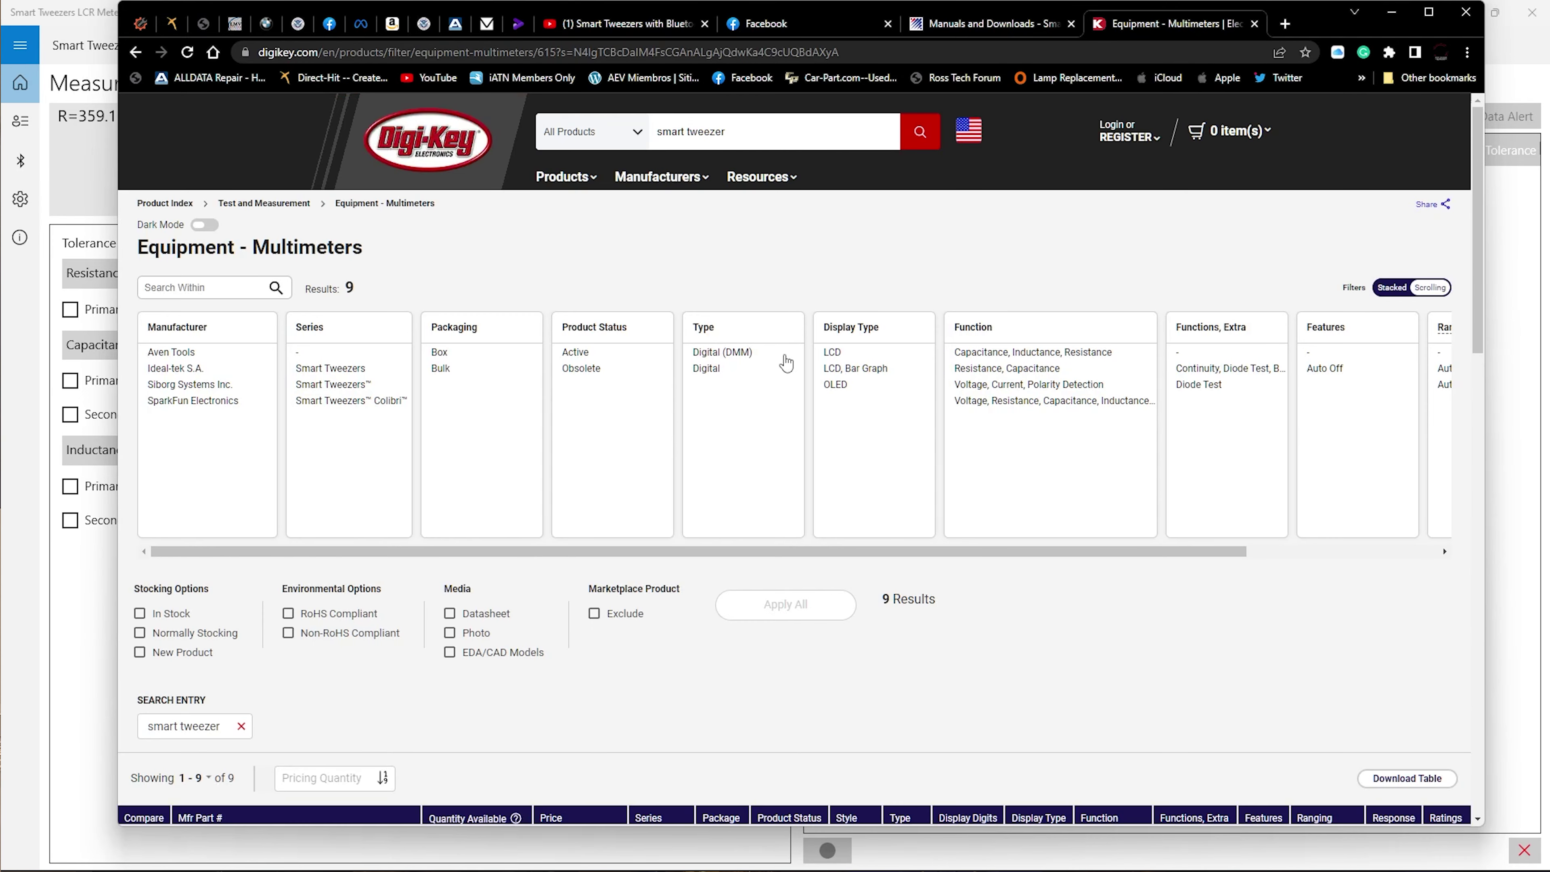
# Scroll through the Equipment - Multimeters results comparing ST-5S at $329 and ST-5S-BT2 at $369.
pyautogui.scroll(-5, 780, 364)
pyautogui.scroll(-2, 780, 364)
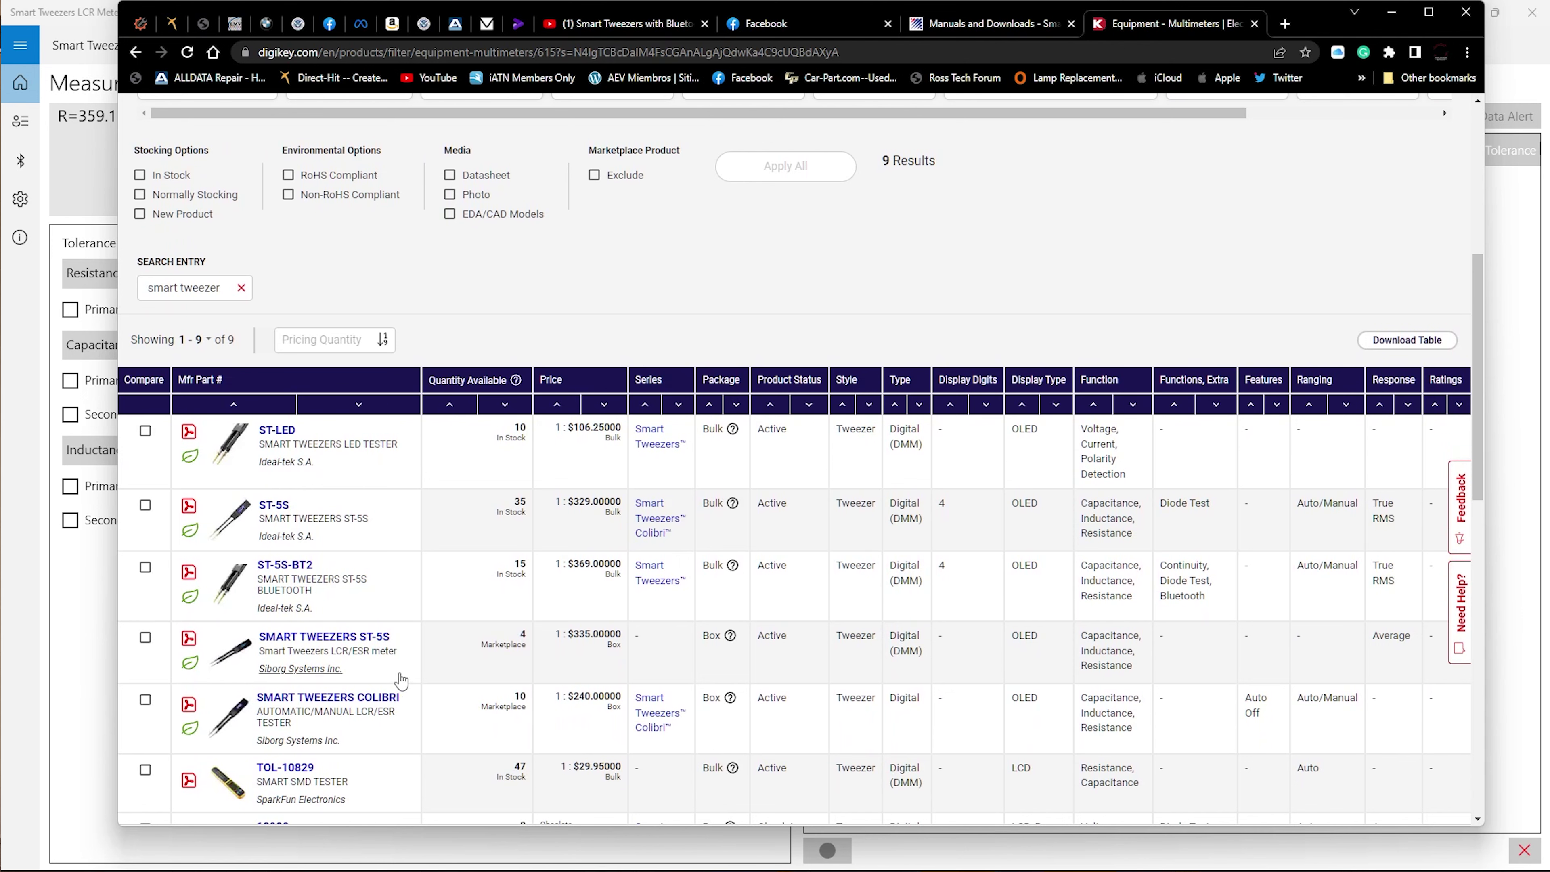
pyautogui.scroll(-1, 556, 557)
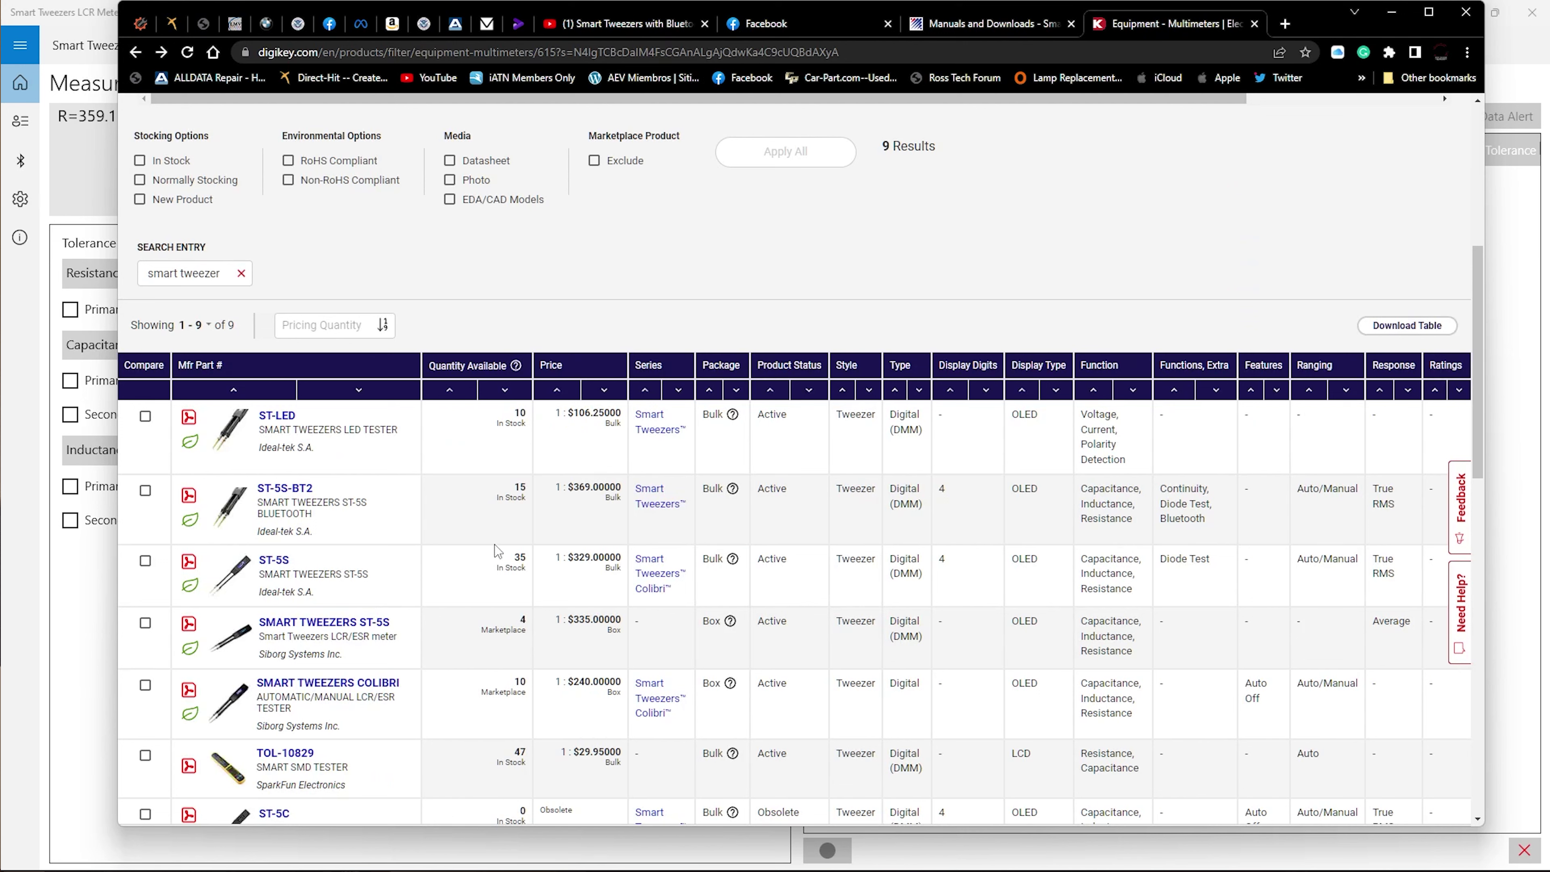
# Open the ST-5S product page, showing 36 in stock at $329.00 each.
pyautogui.click(285, 572)
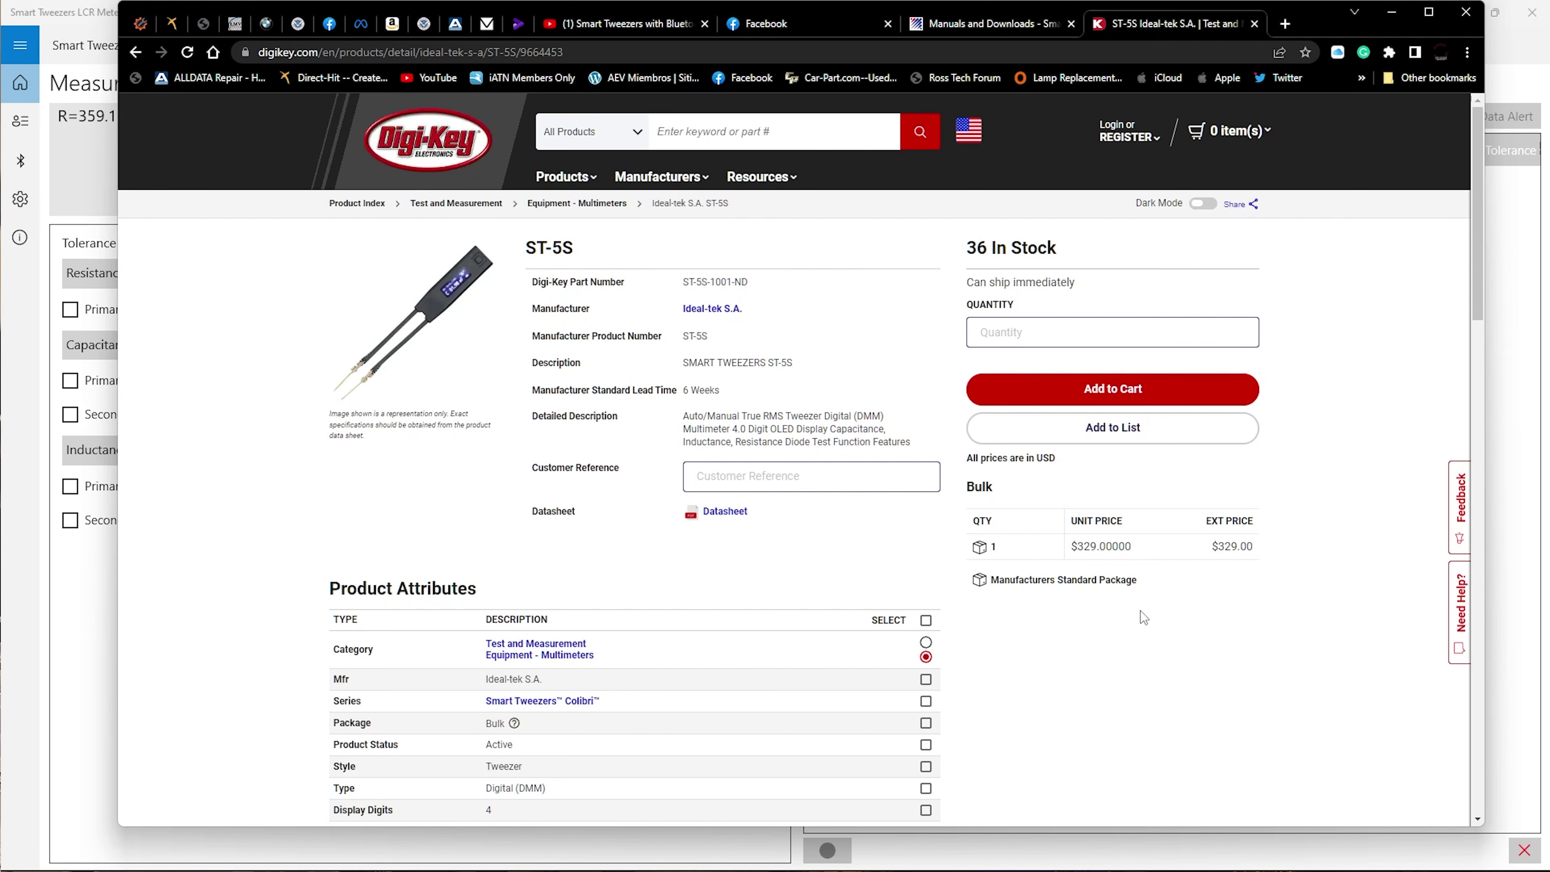
pyautogui.click(1397, 18)
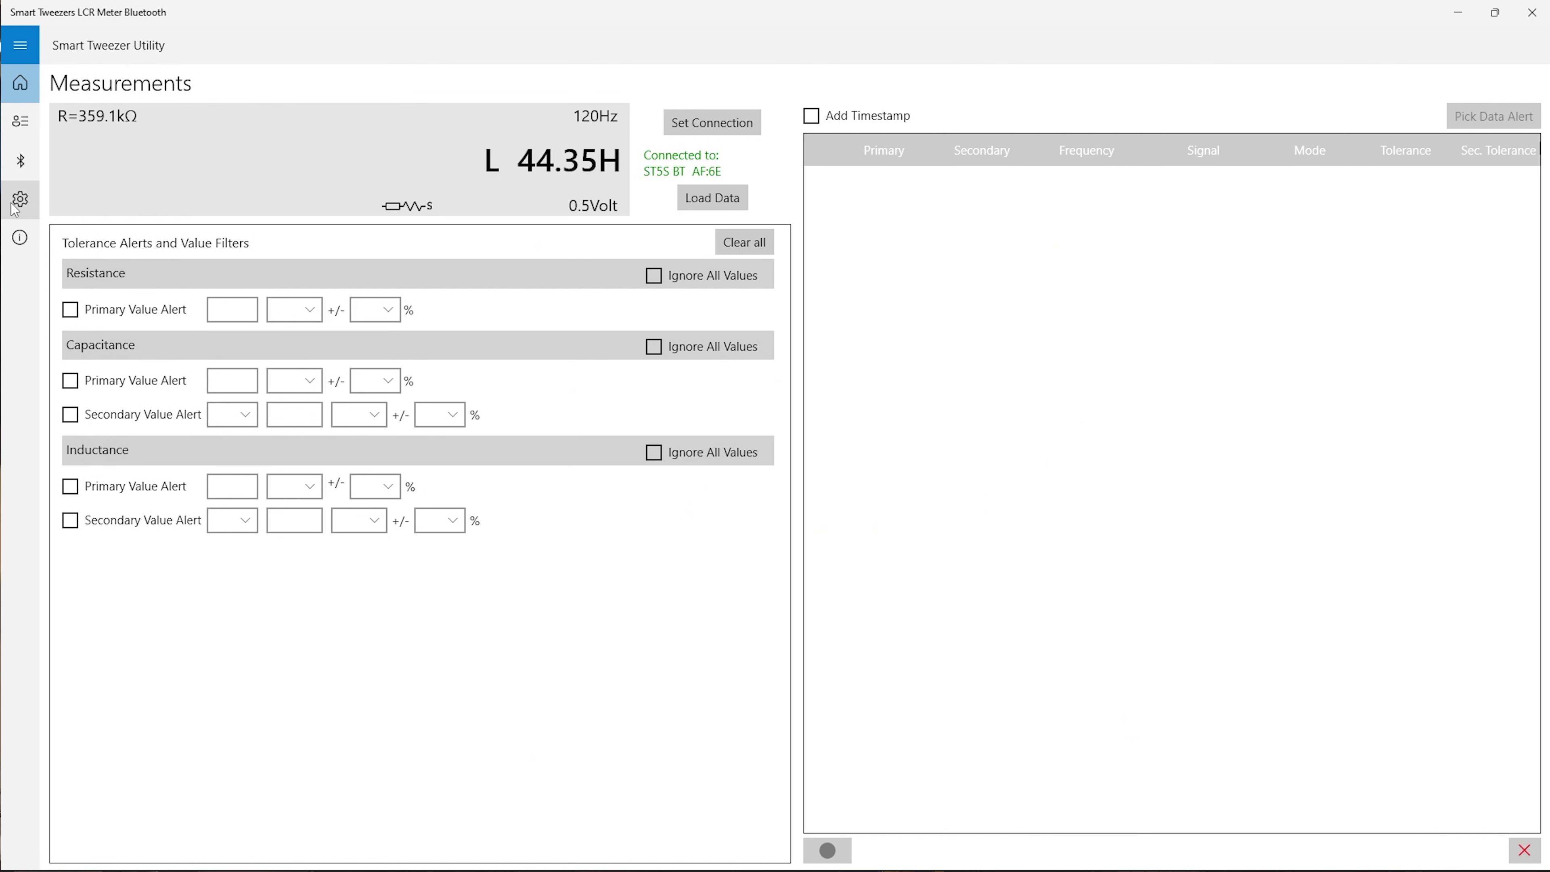
# Open the Bluetooth configuration page and set the measurement period to 1.0 sec.
pyautogui.click(20, 161)
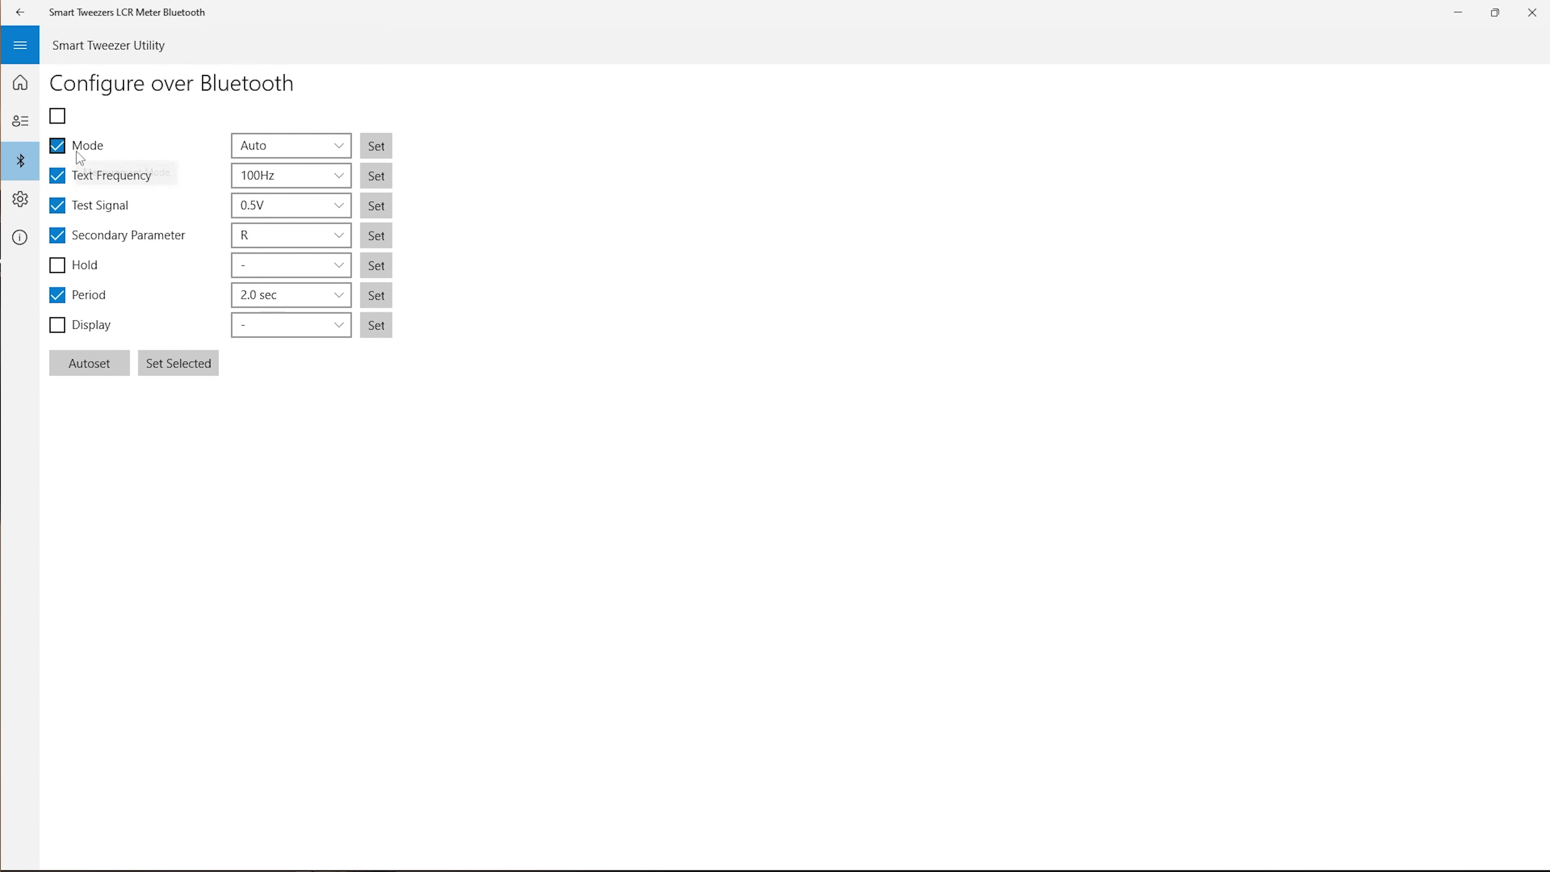
pyautogui.click(159, 369)
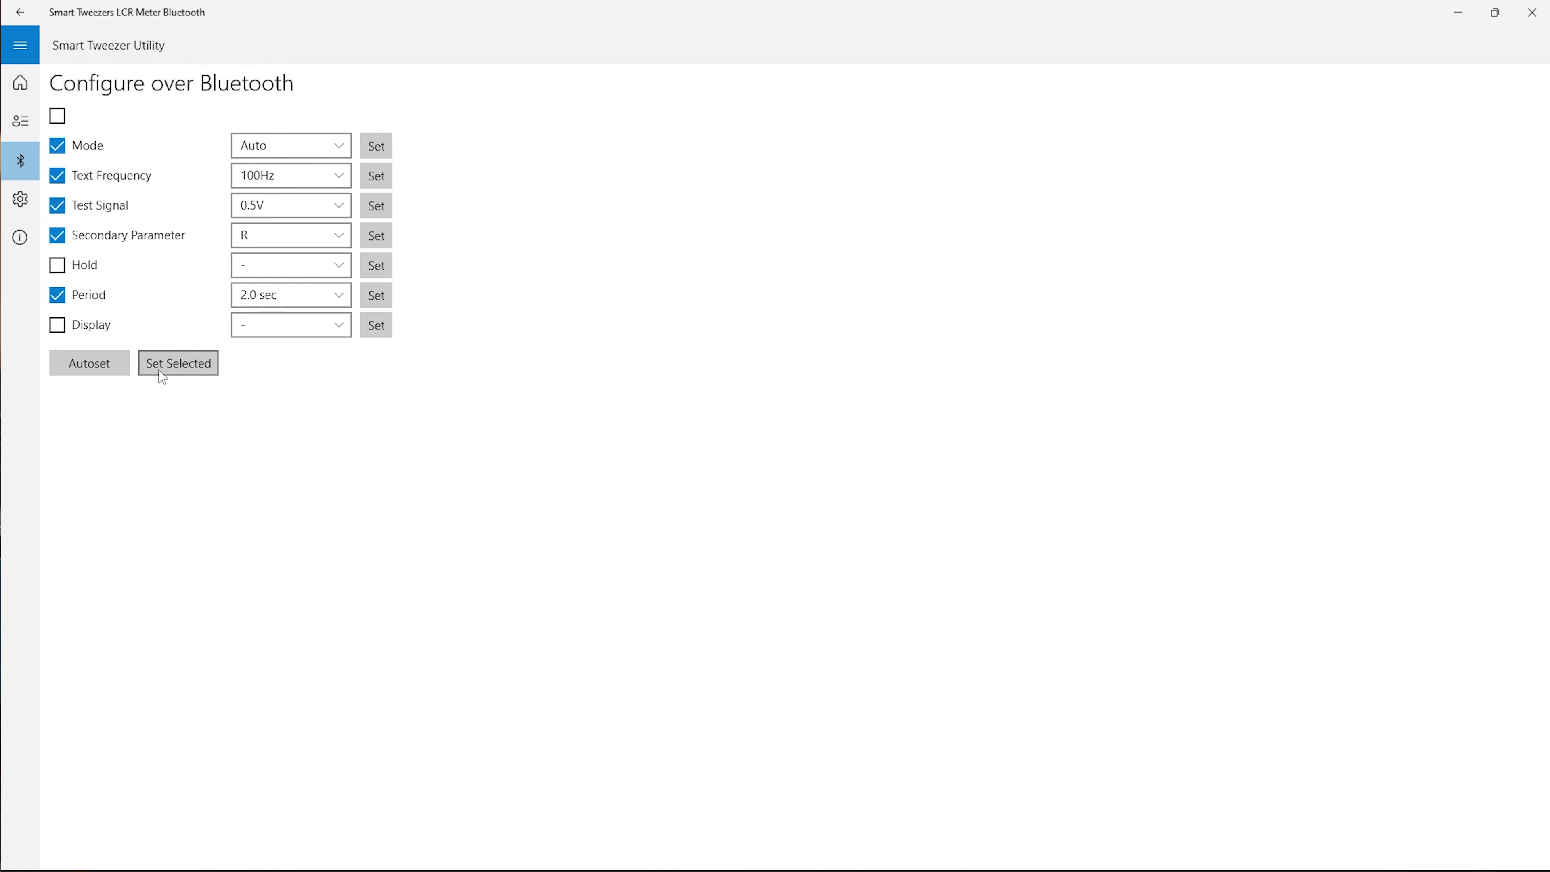
pyautogui.click(342, 204)
pyautogui.click(315, 232)
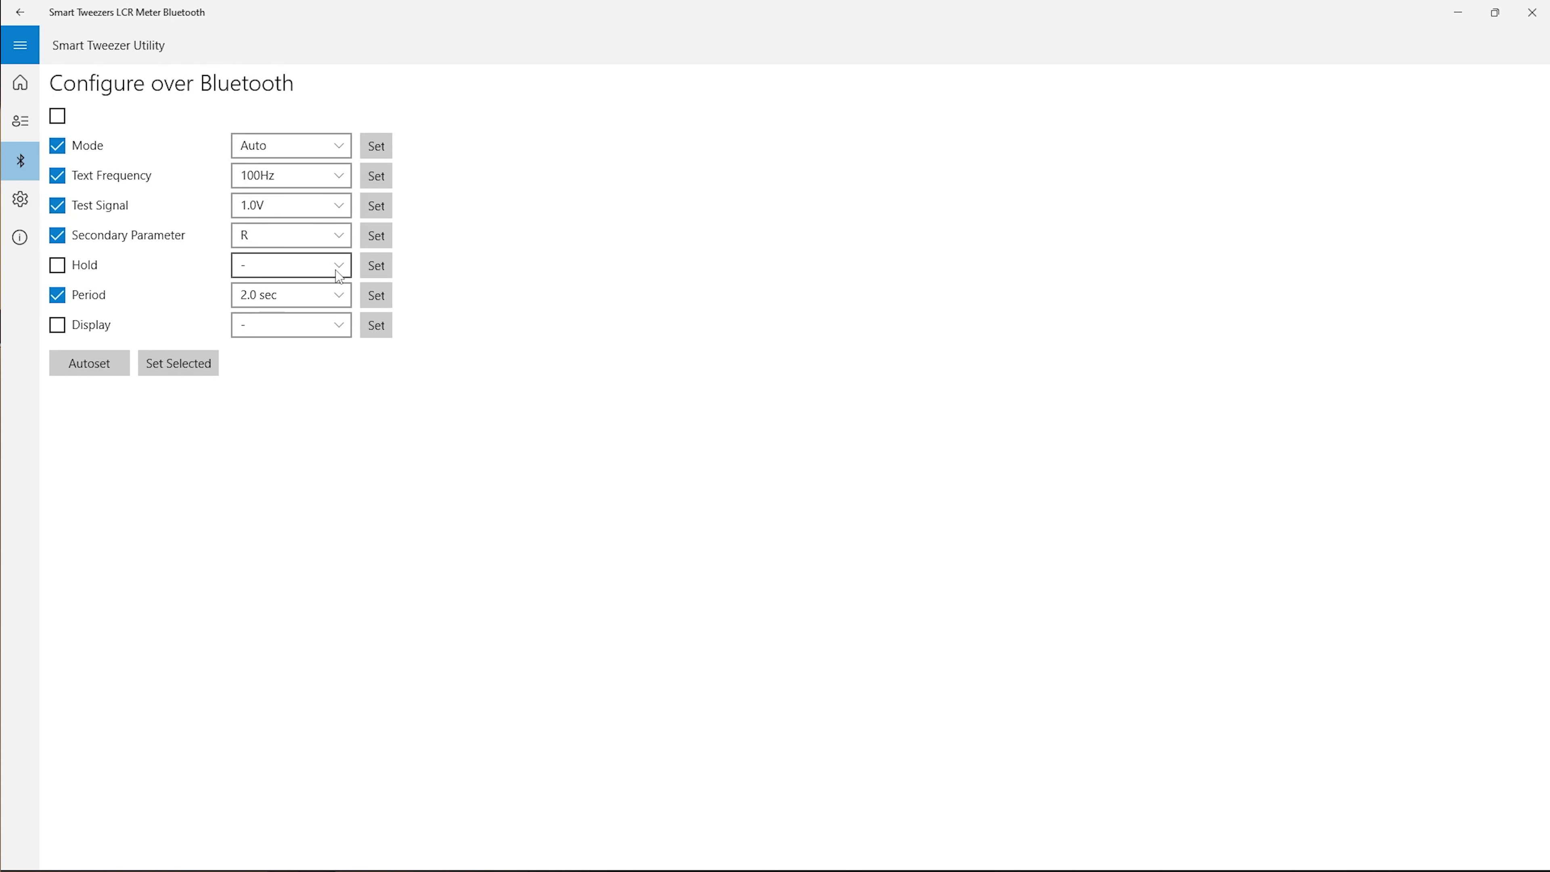
pyautogui.click(318, 294)
pyautogui.click(267, 248)
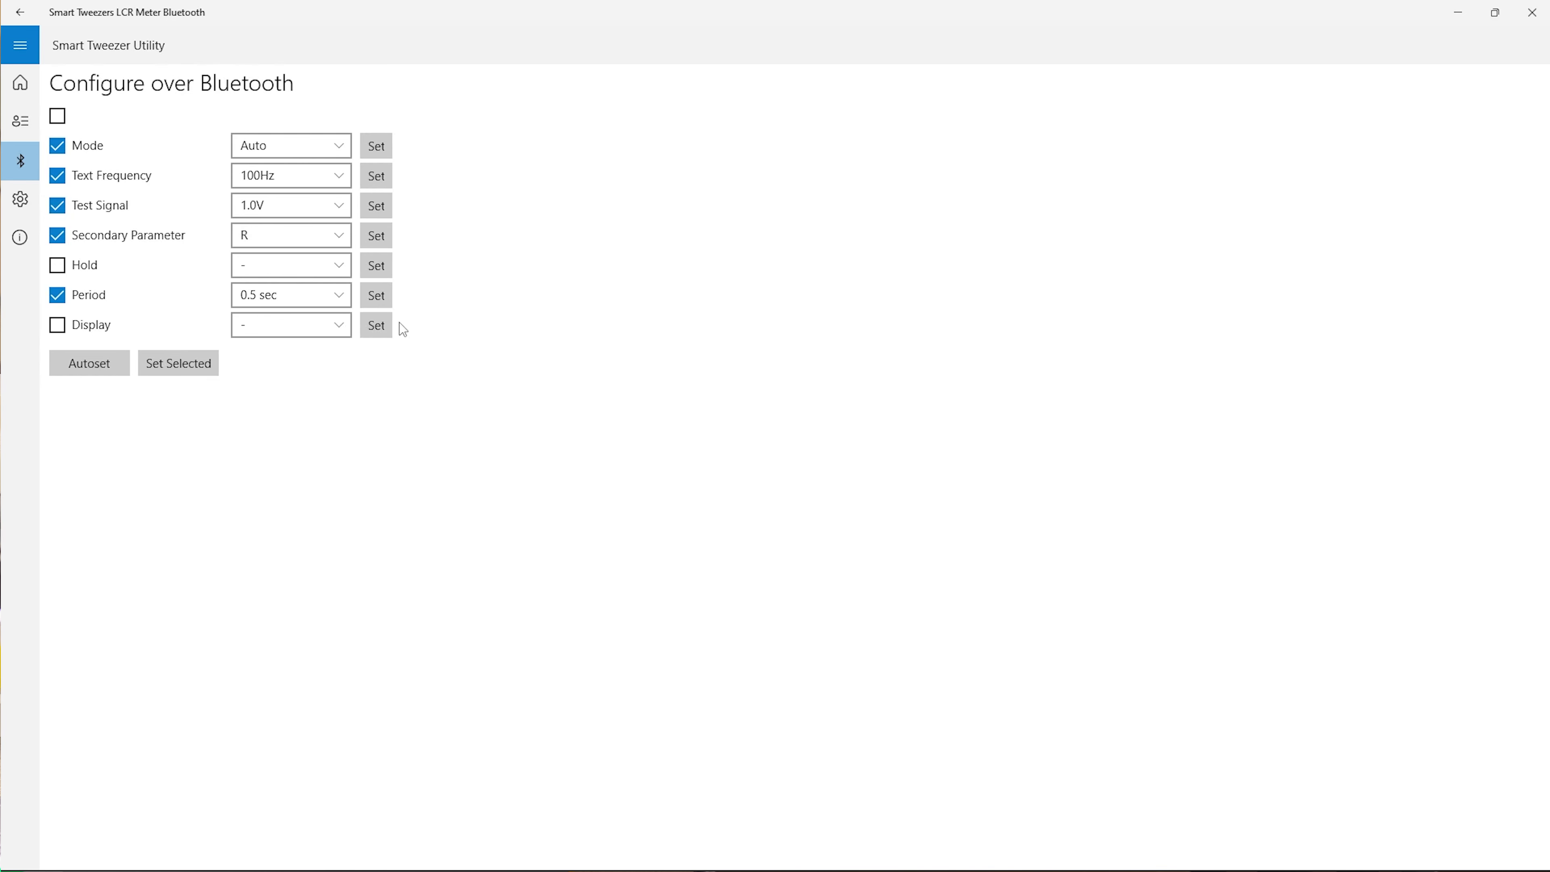
pyautogui.click(350, 308)
pyautogui.click(326, 322)
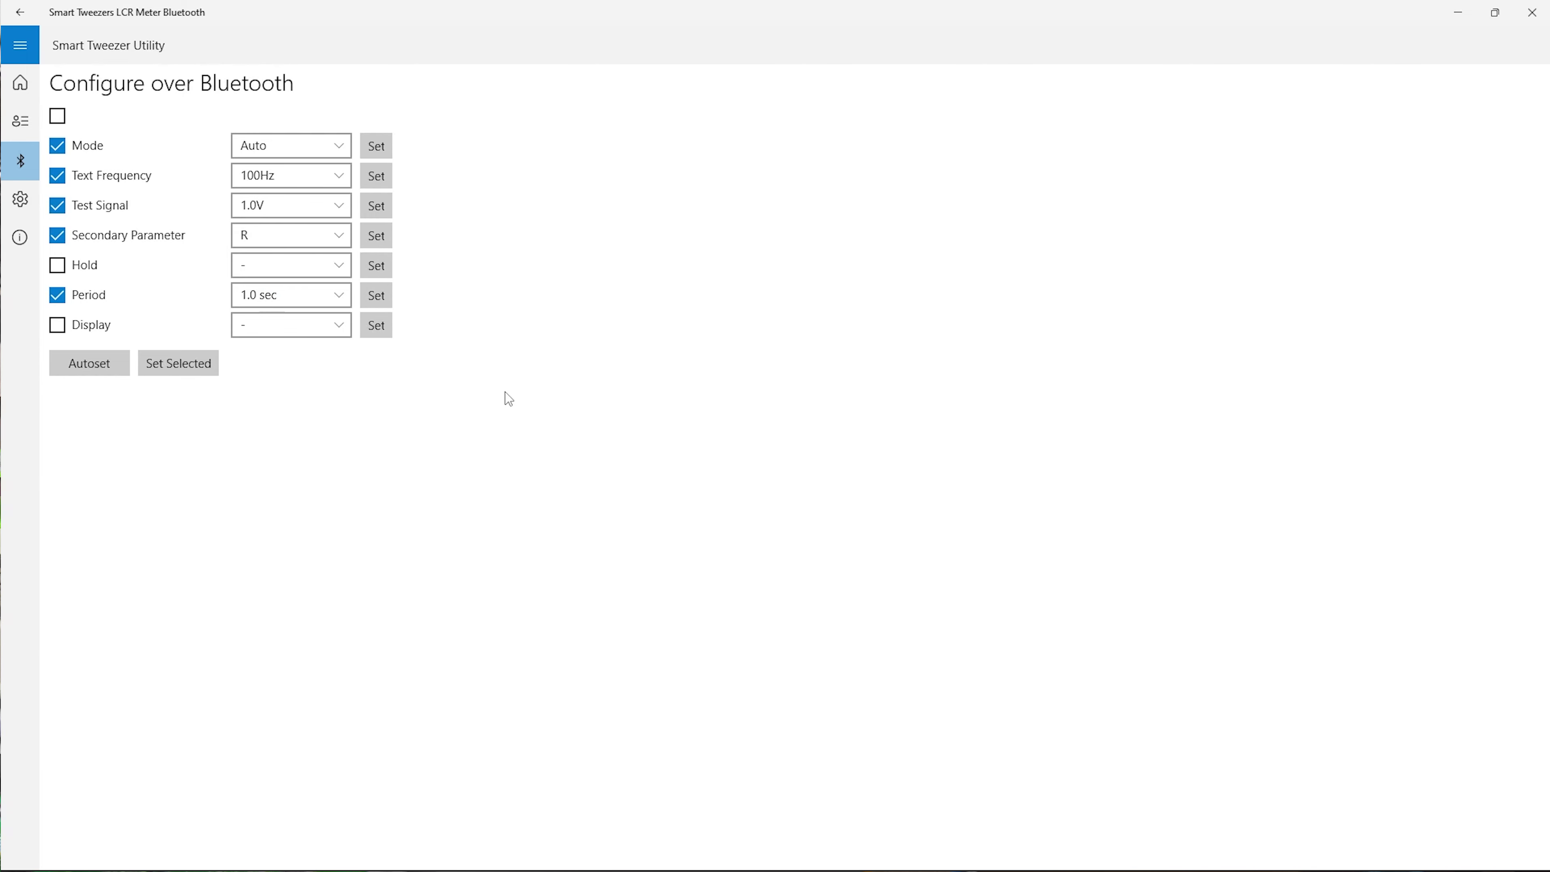
pyautogui.click(332, 206)
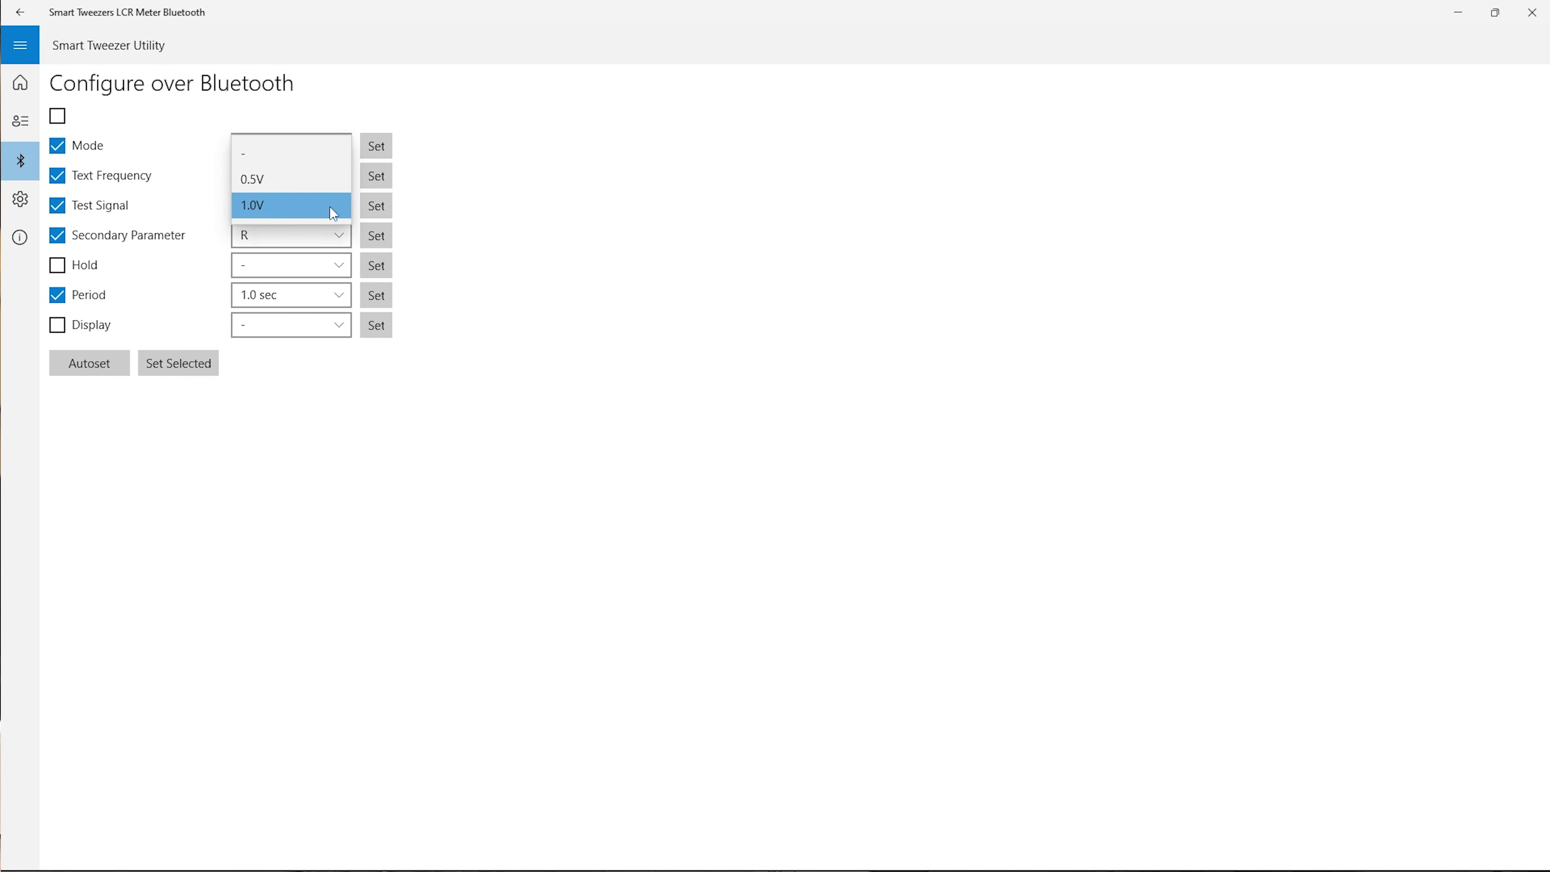
pyautogui.click(328, 187)
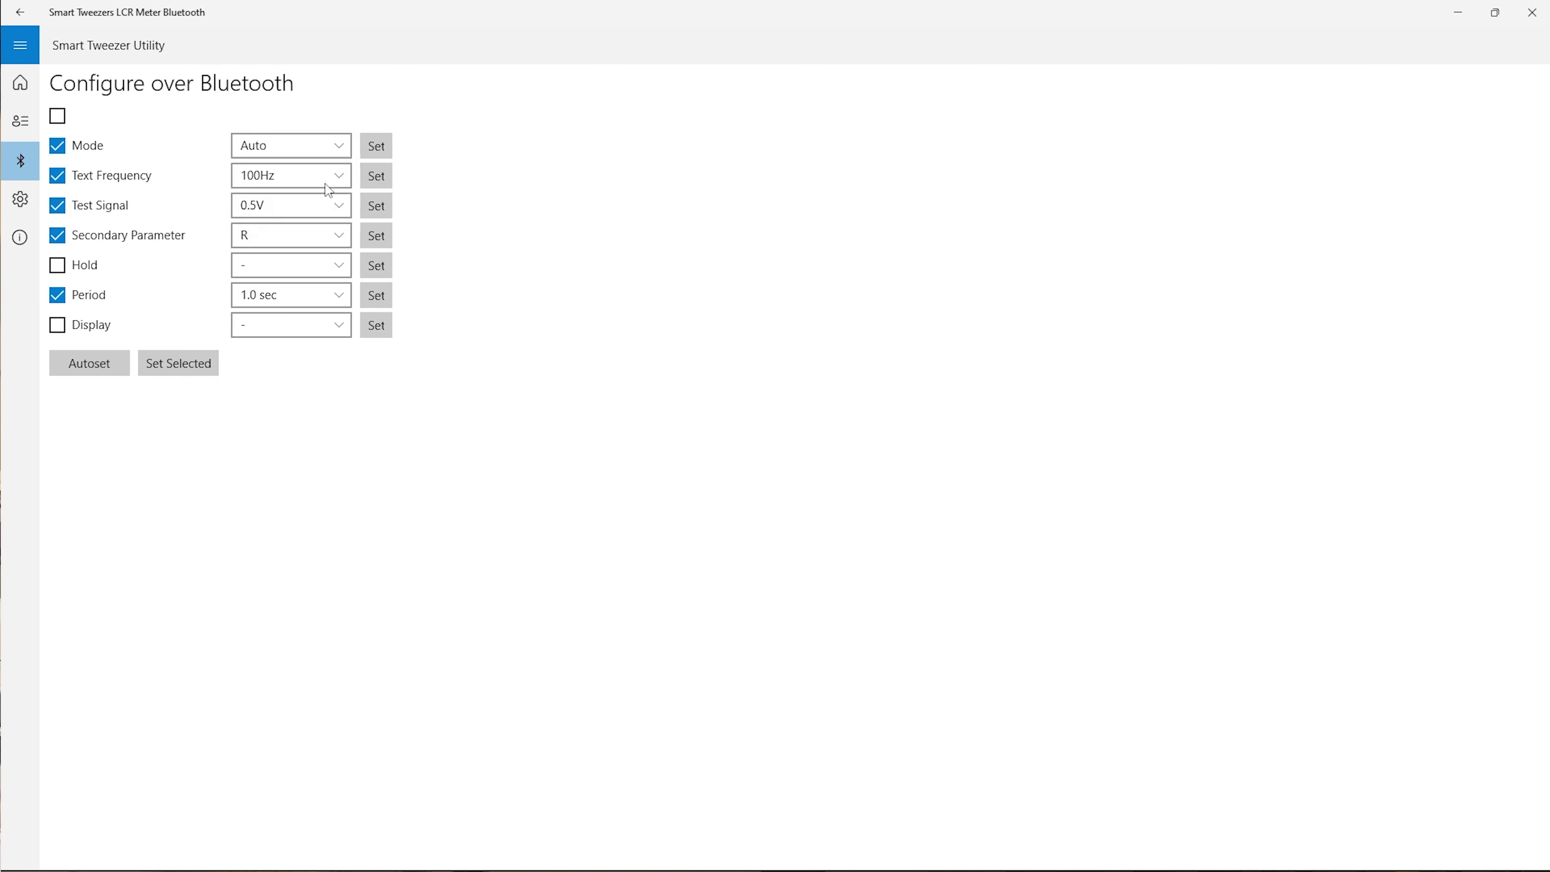
pyautogui.click(346, 174)
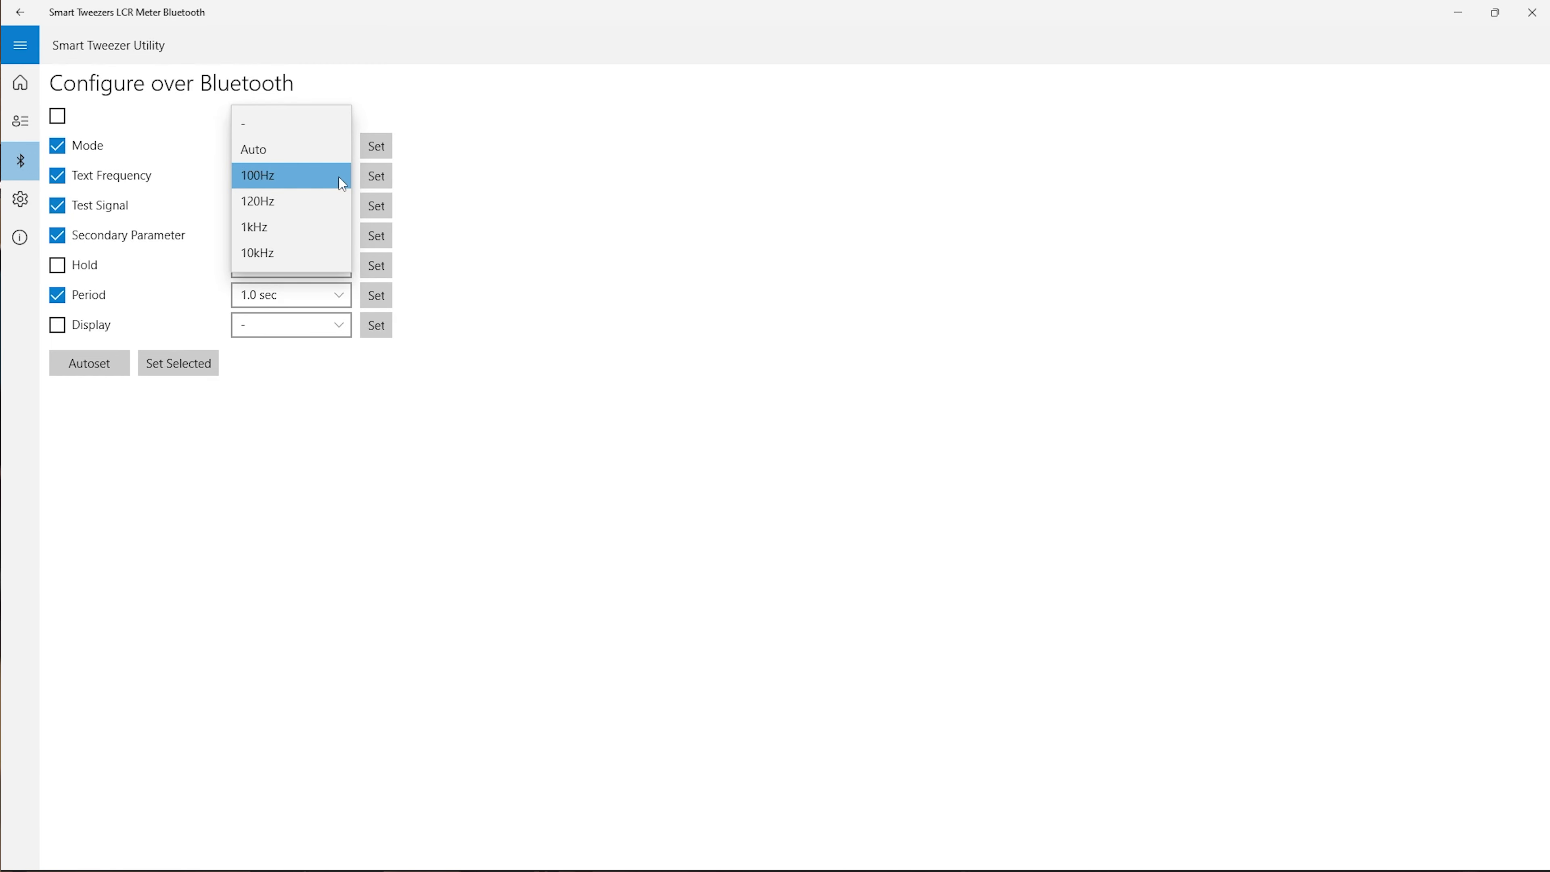
pyautogui.click(306, 254)
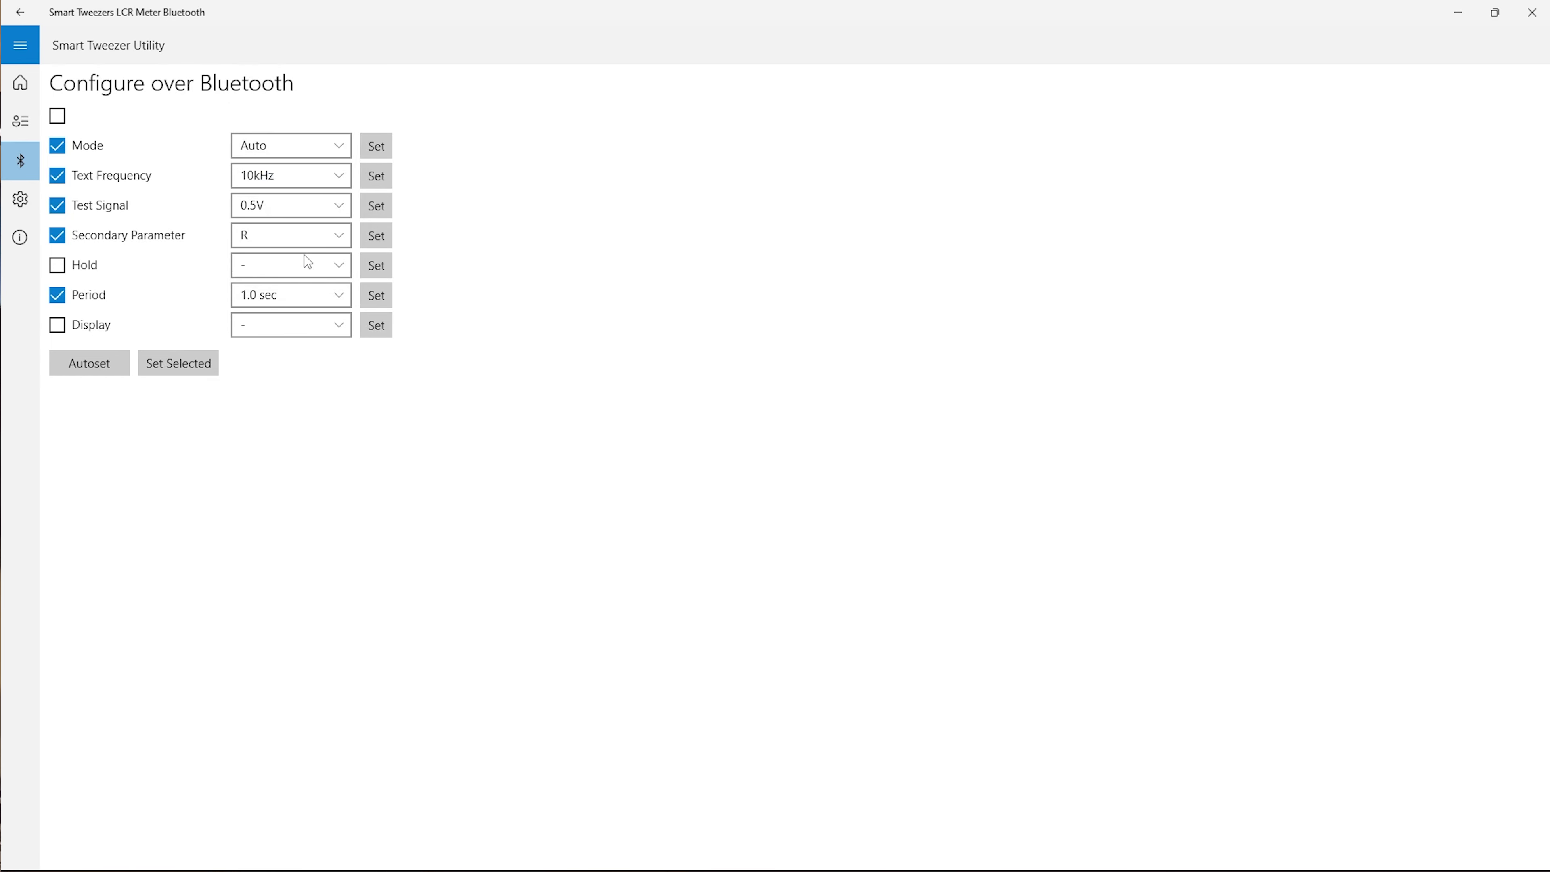